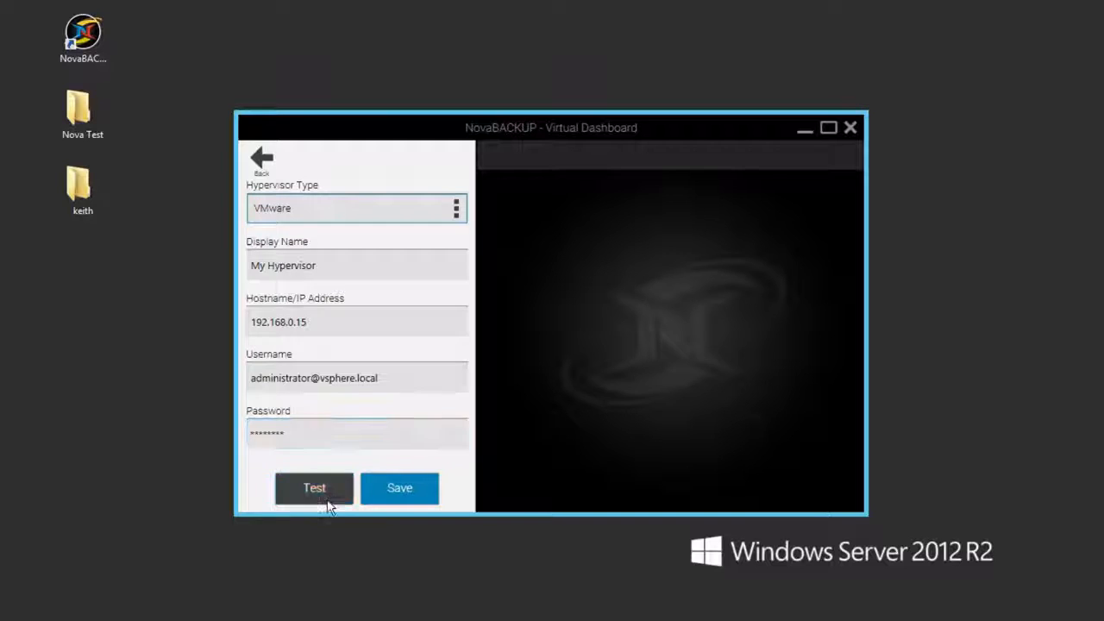
# Test the connection to the VMware hypervisor My Hypervisor and save its configuration
pyautogui.click(327, 500)
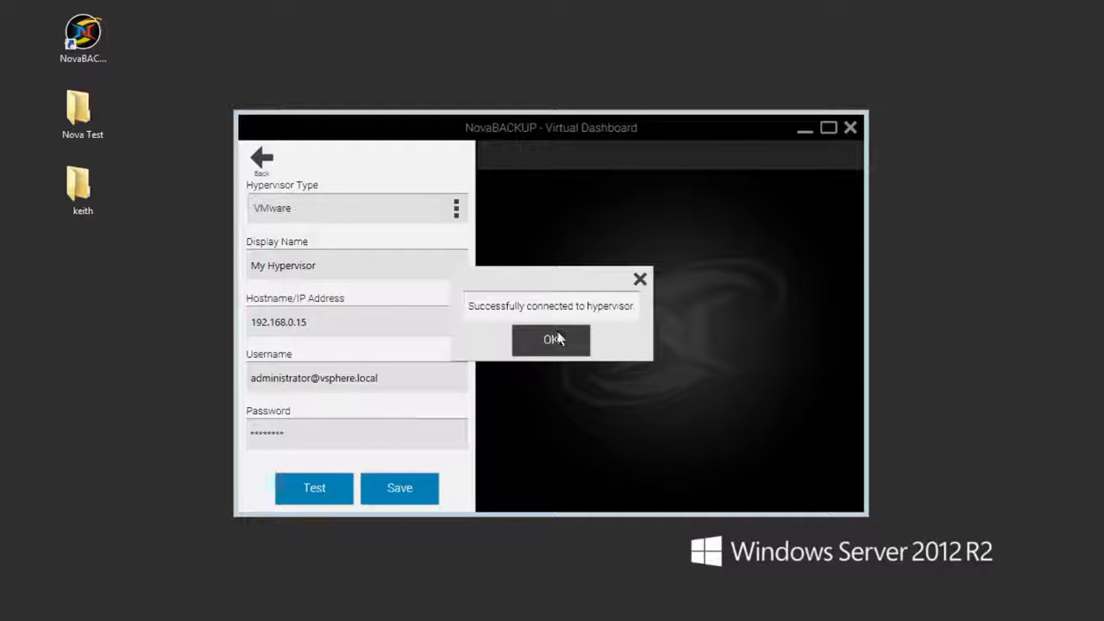
pyautogui.click(556, 338)
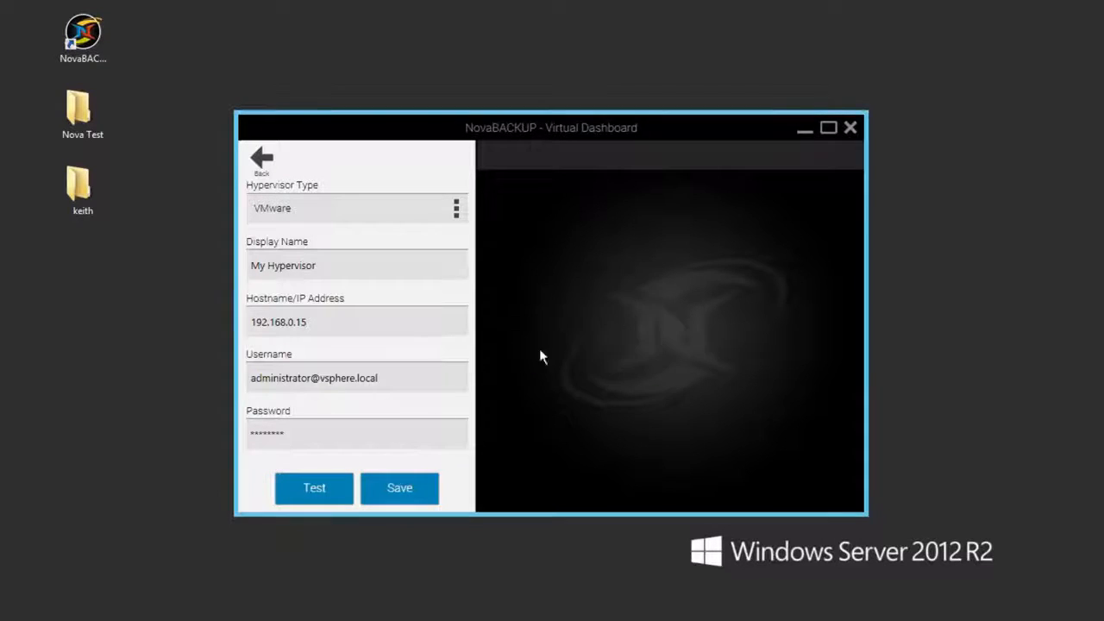
pyautogui.click(388, 492)
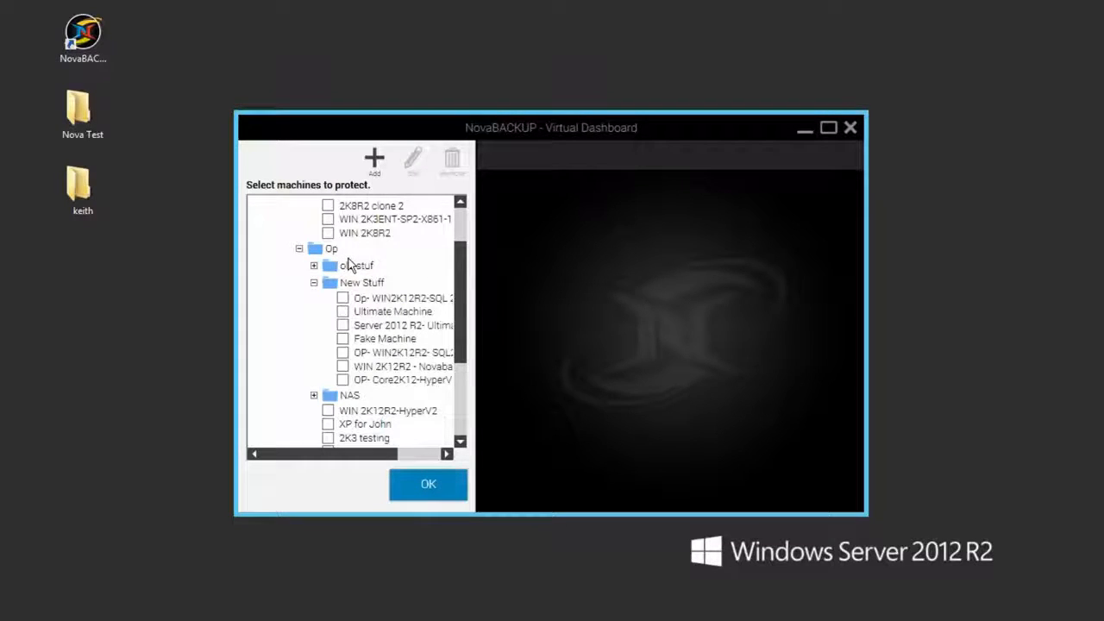
# Select Fake Machine in the New Stuff folder for protection and open its backup and replication jobs
pyautogui.click(343, 340)
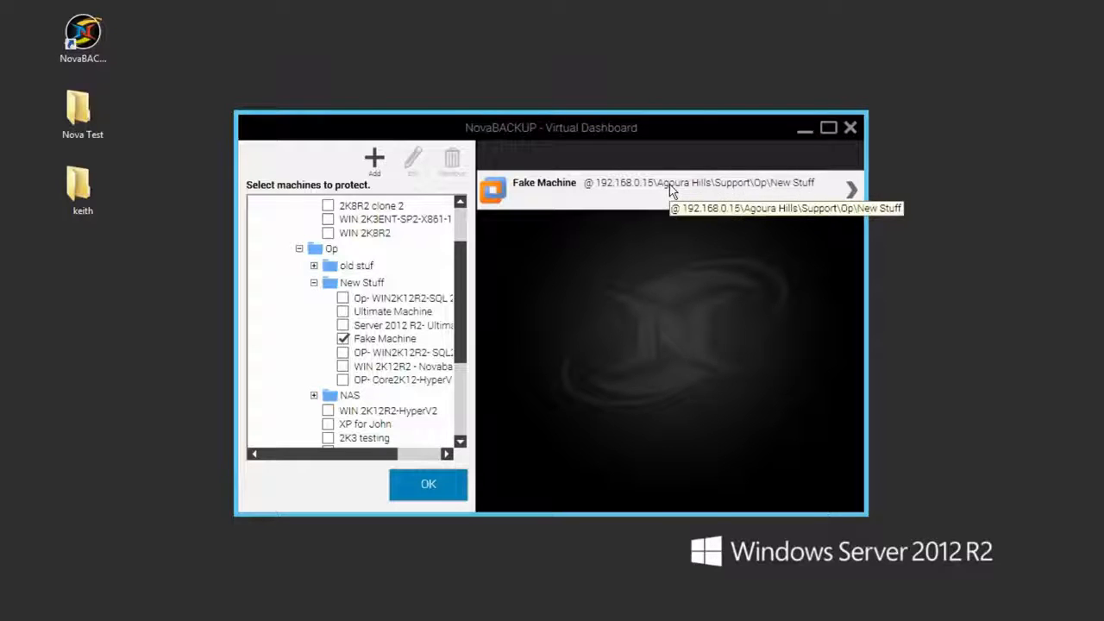
pyautogui.click(672, 191)
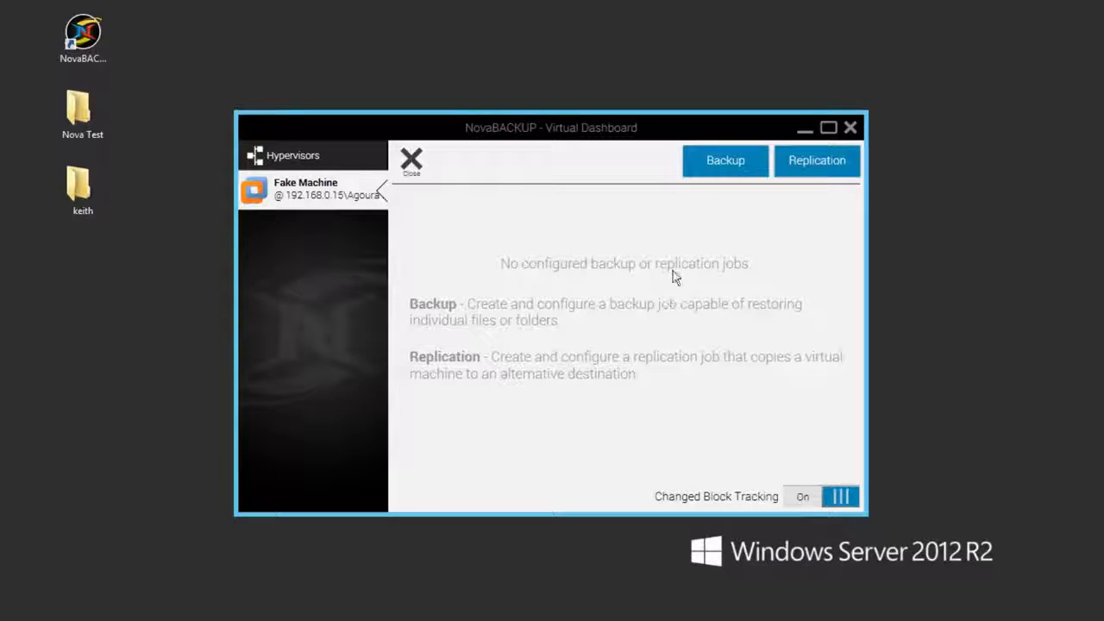
# Start a new backup job for Fake Machine and name it My Fake Machine
pyautogui.click(714, 158)
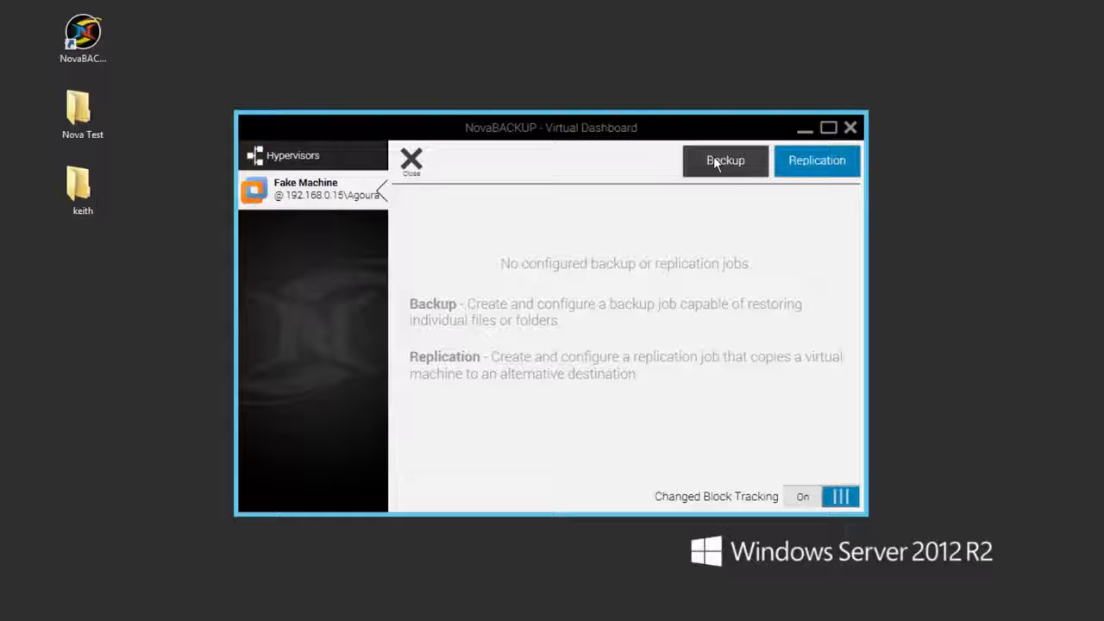
pyautogui.click(540, 224)
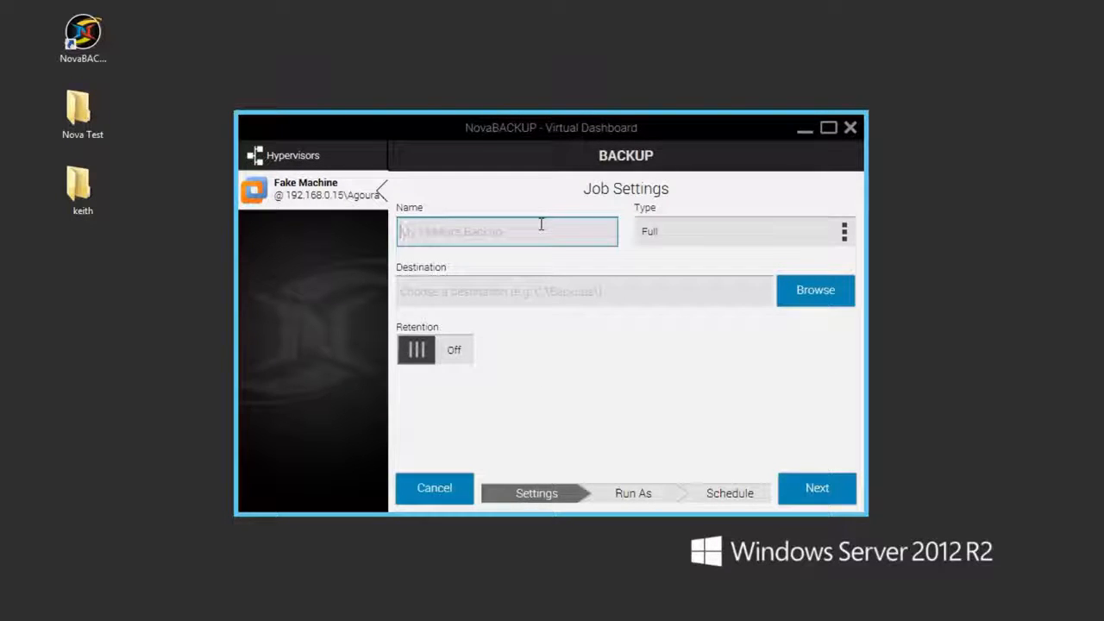
pyautogui.write('My ')
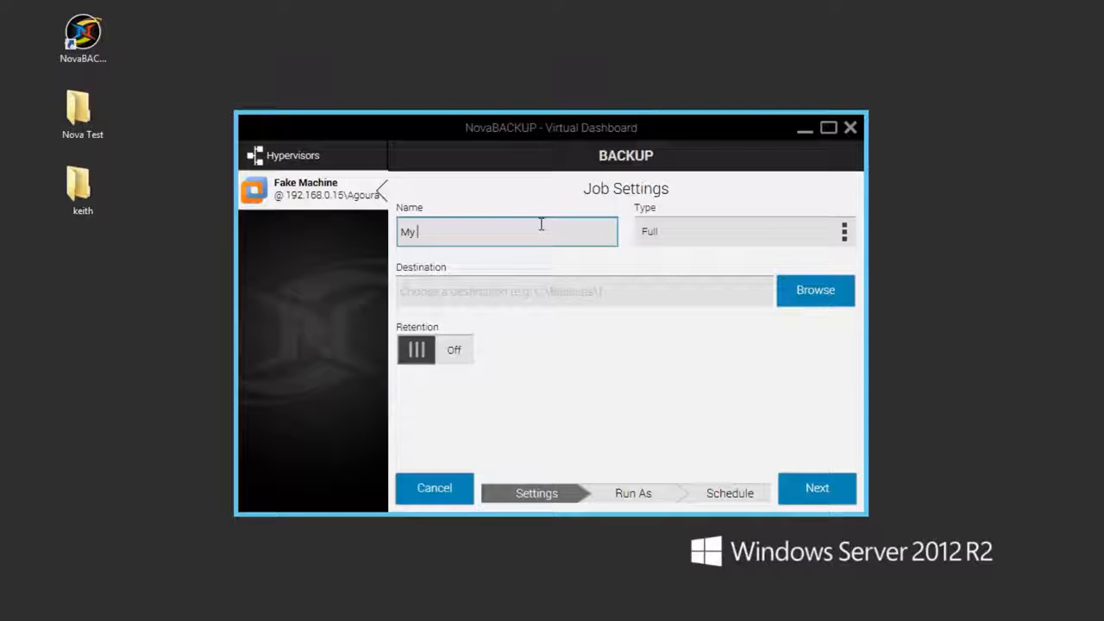
pyautogui.write('Fake')
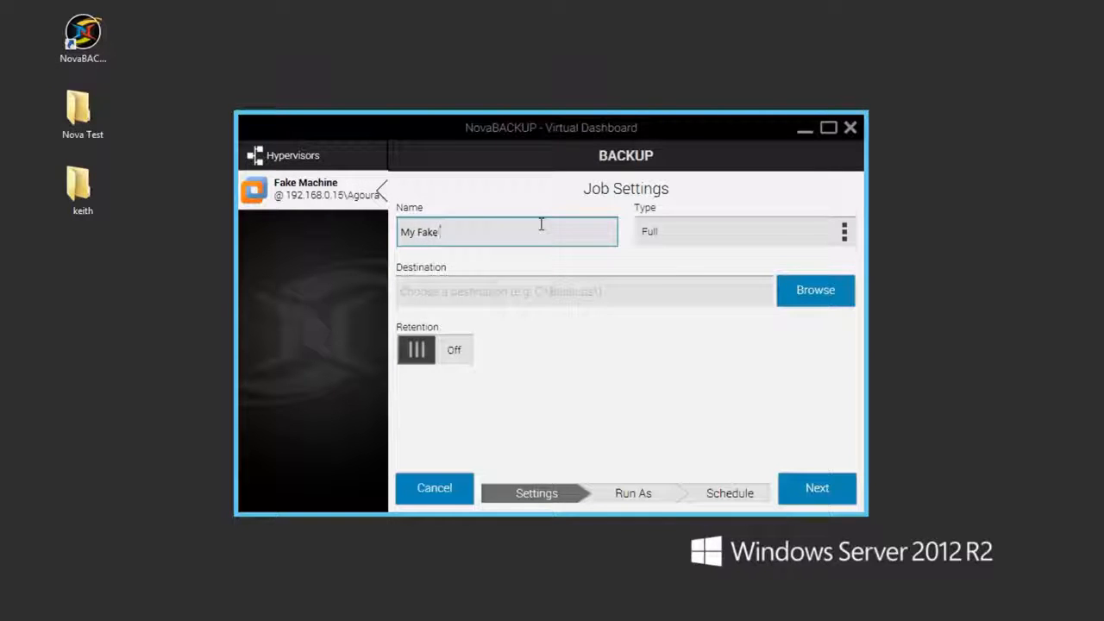
pyautogui.write(' Machine')
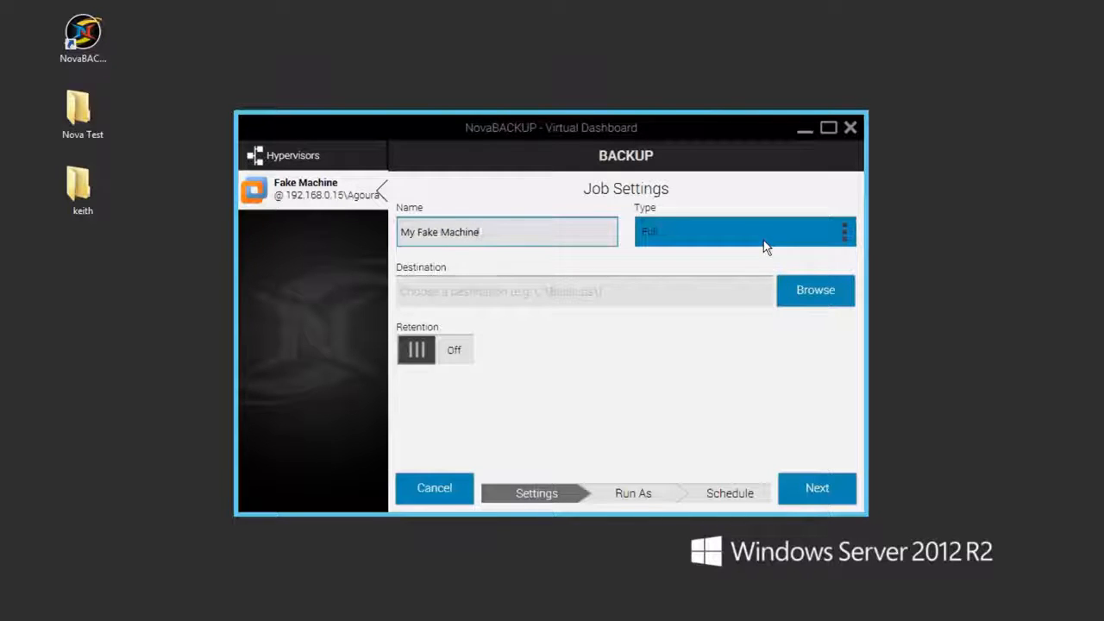
# Set the backup job's destination to the New Volume (E:) drive
pyautogui.click(807, 290)
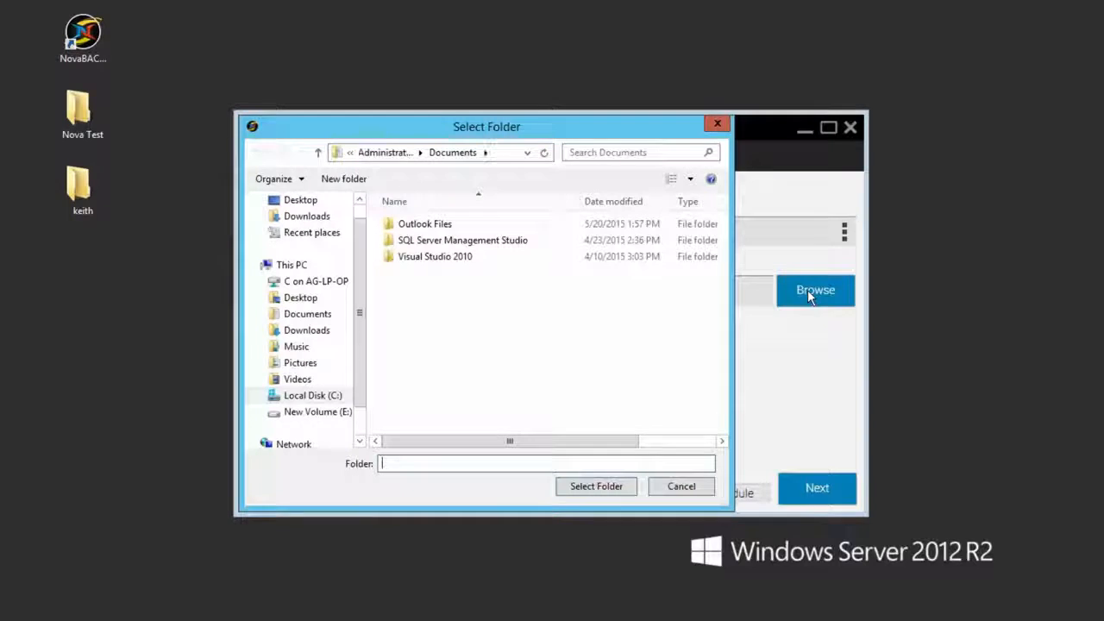
pyautogui.click(320, 413)
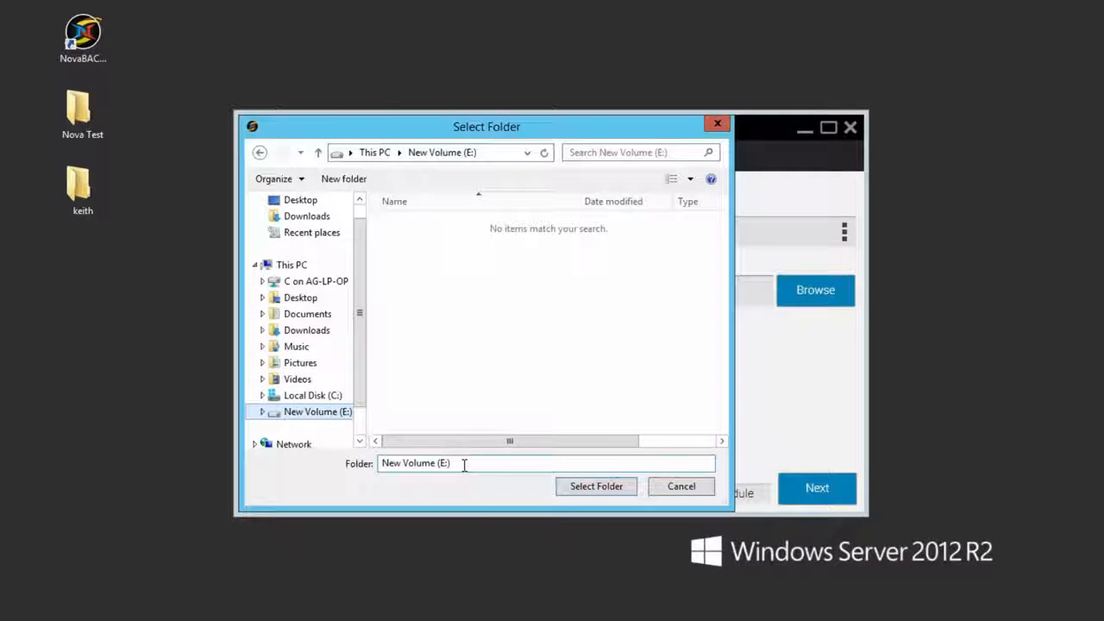
pyautogui.click(596, 486)
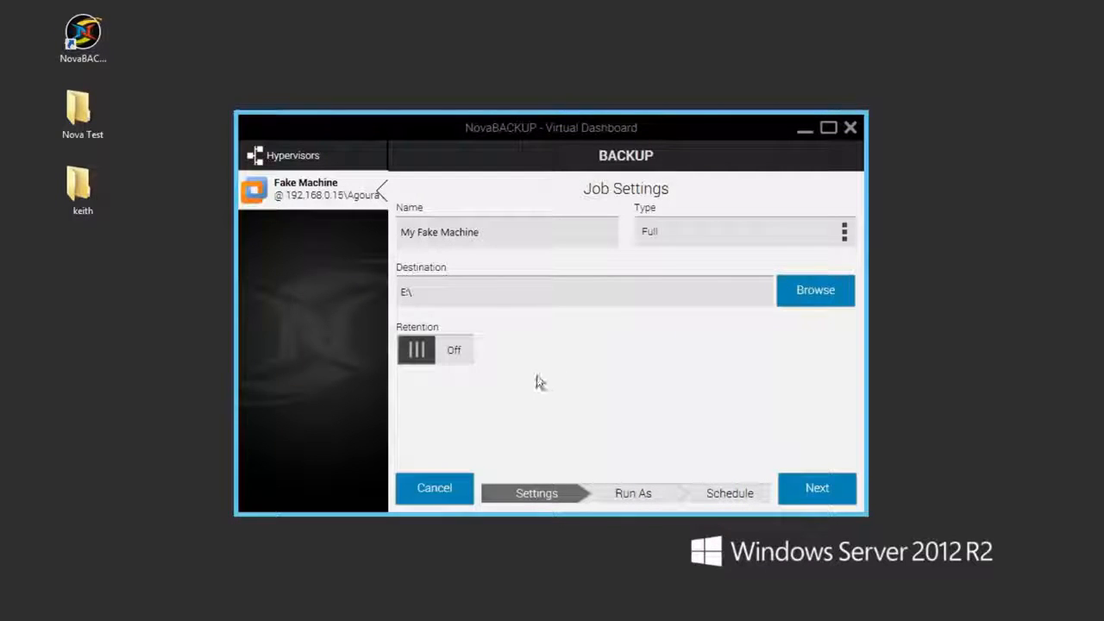
# Turn on retention for the backup job, keep 3 generations, and continue to the Run As settings
pyautogui.click(415, 354)
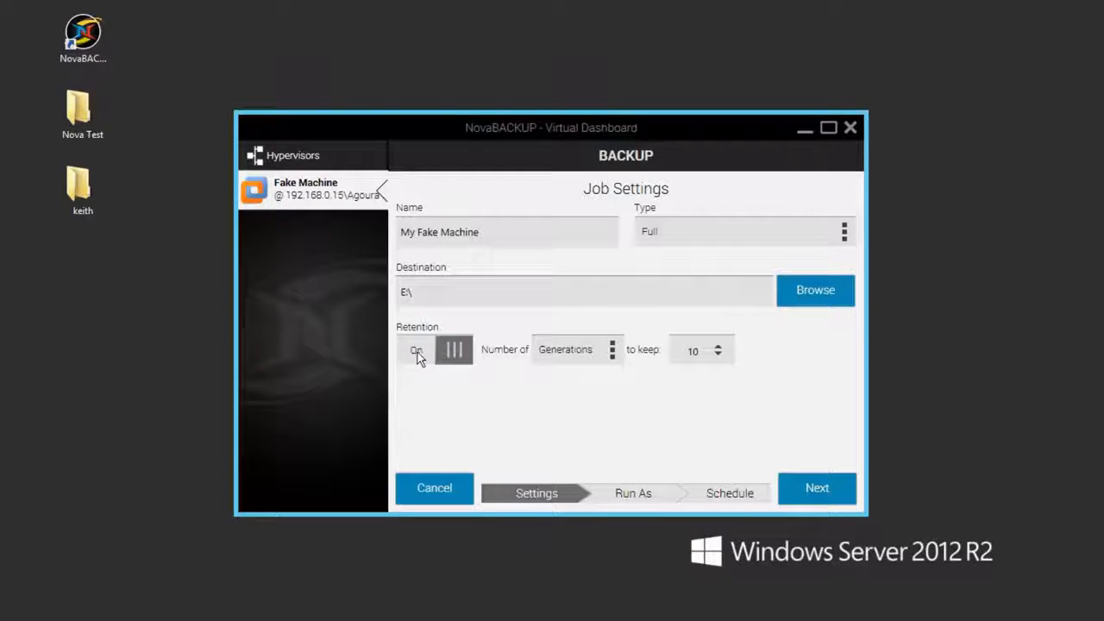
pyautogui.click(718, 356)
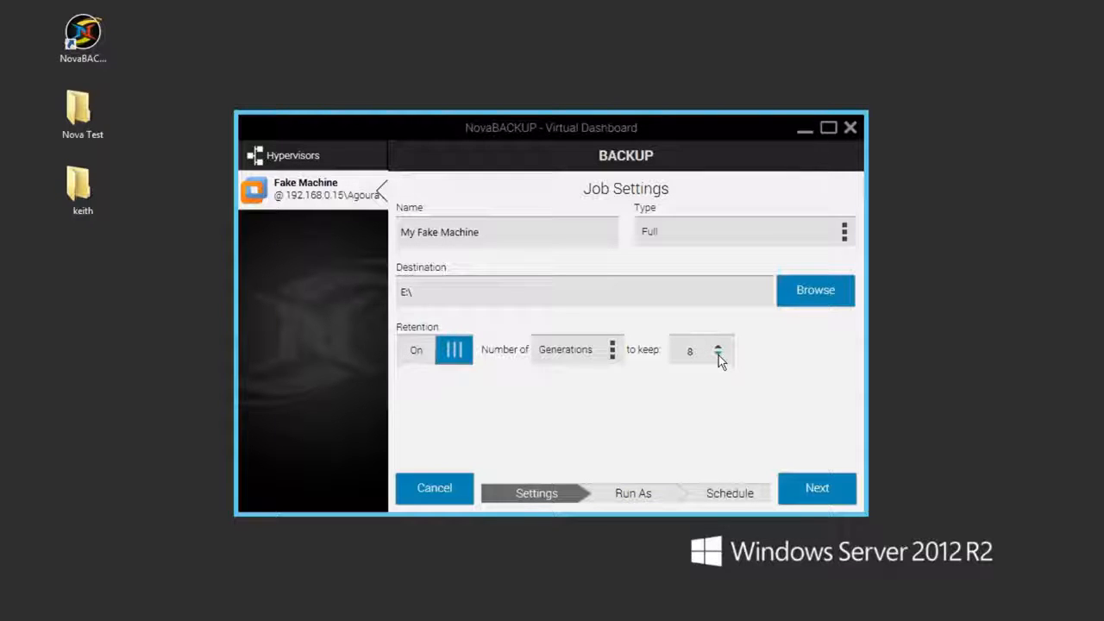
pyautogui.click(718, 355)
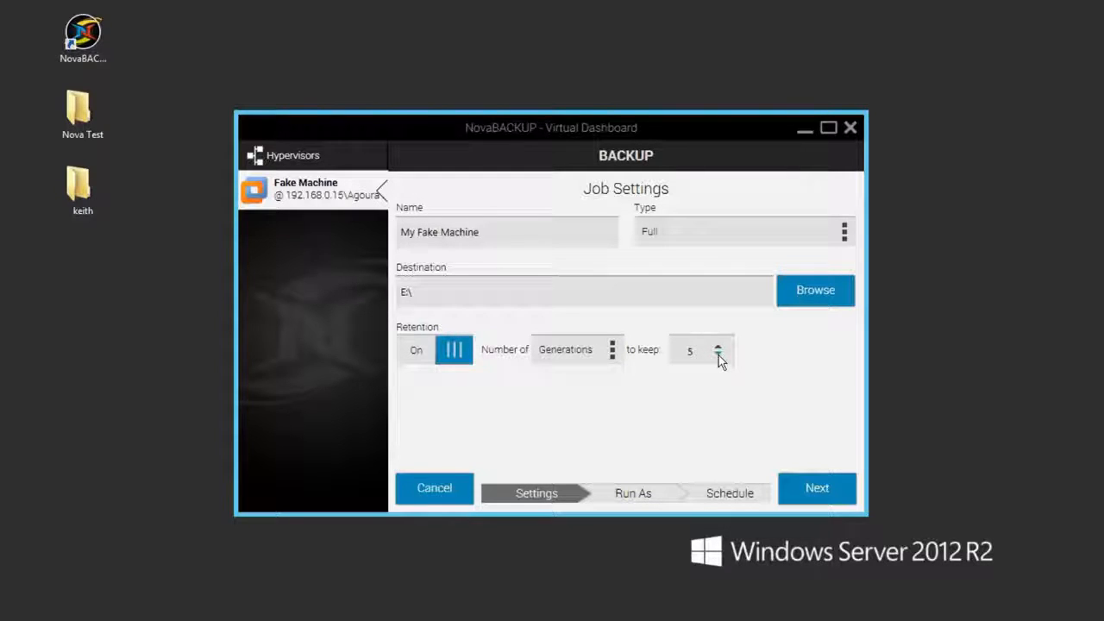
pyautogui.click(826, 491)
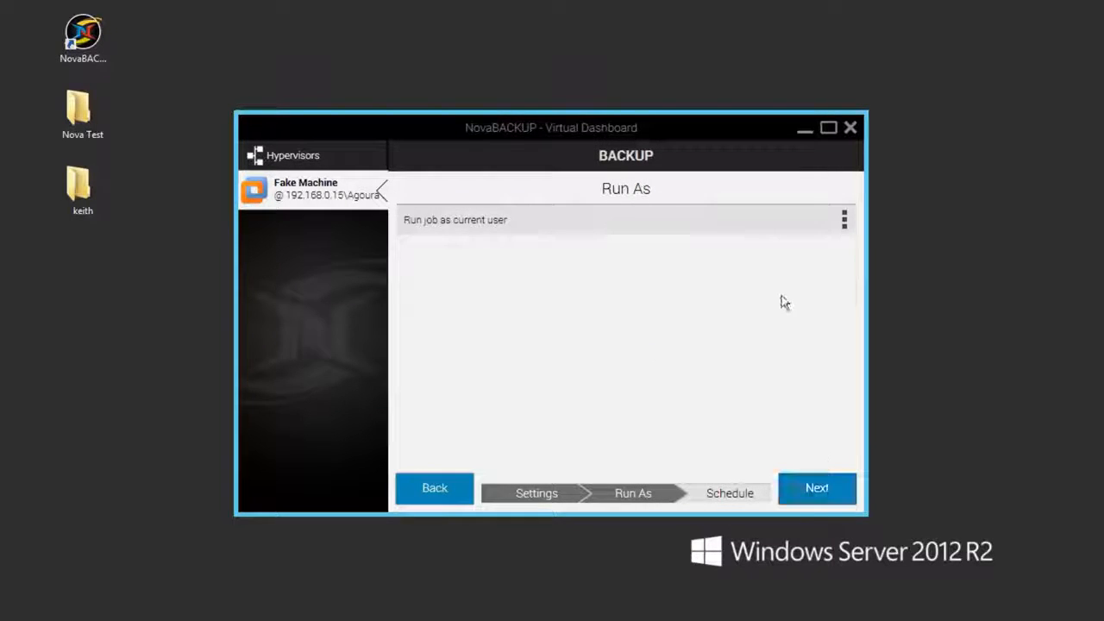
# Set the job to run as a specified user, enter the account password, and test the credentials before continuing to scheduling
pyautogui.click(813, 226)
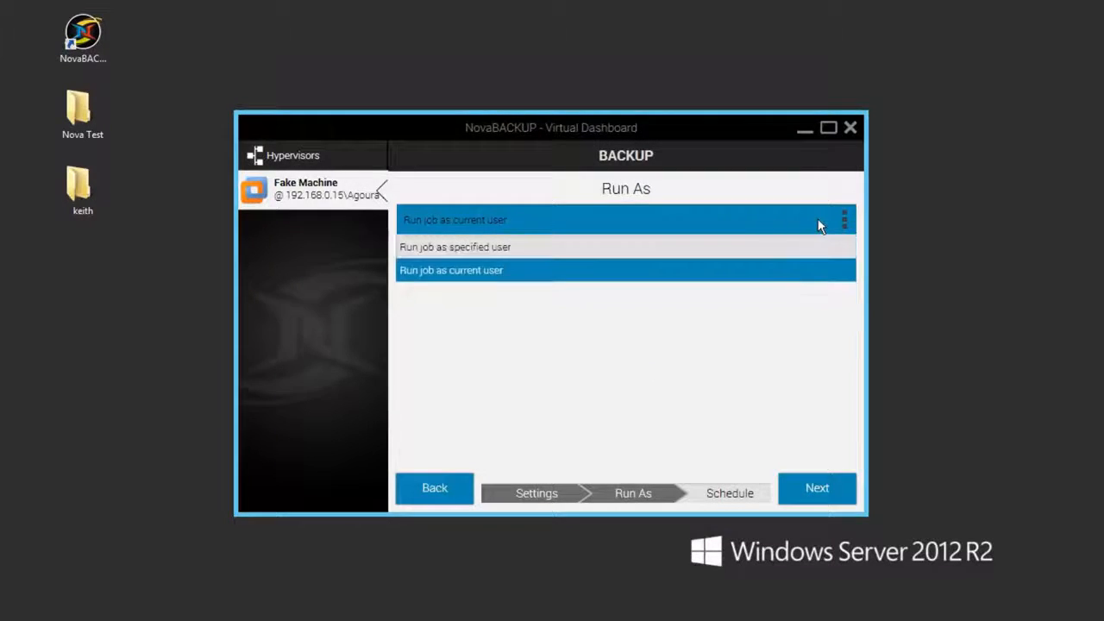
pyautogui.click(779, 254)
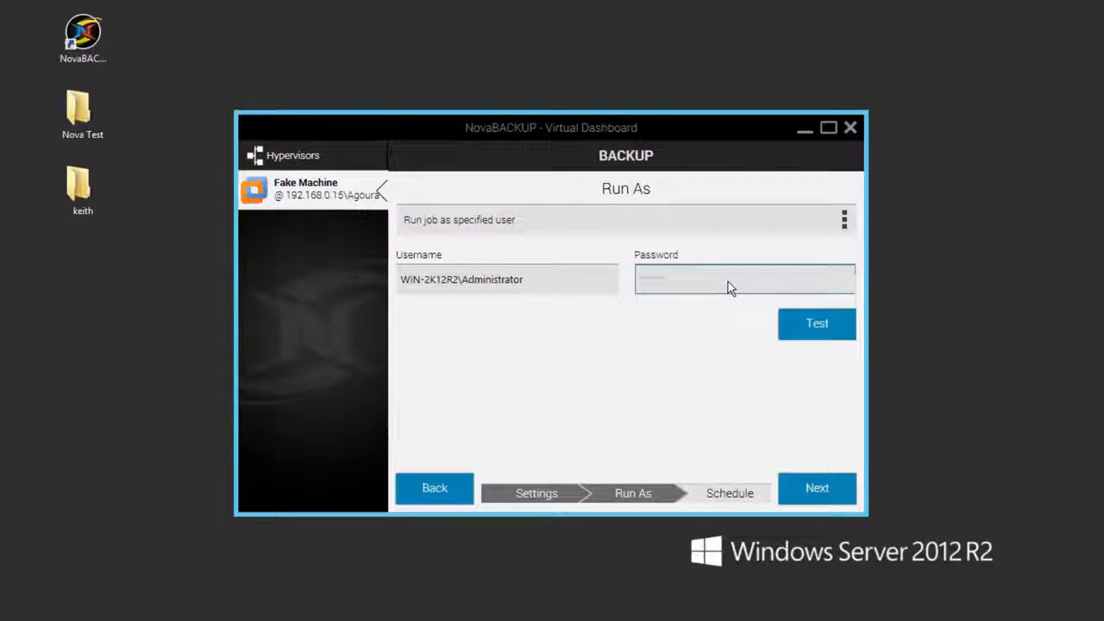
pyautogui.write('*********')
pyautogui.click(821, 338)
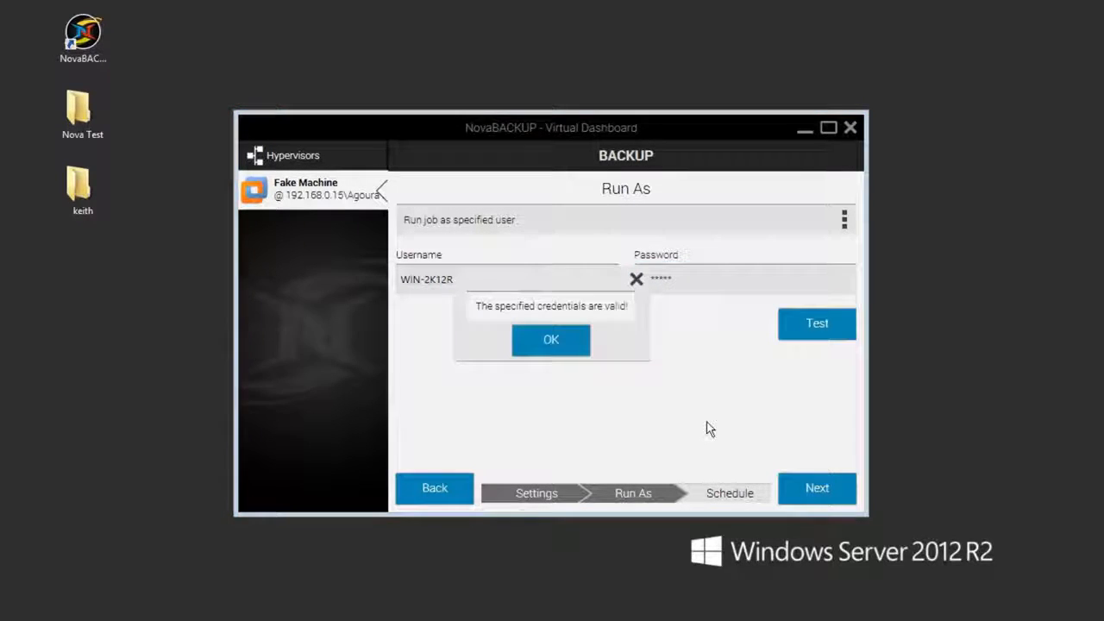
pyautogui.click(551, 340)
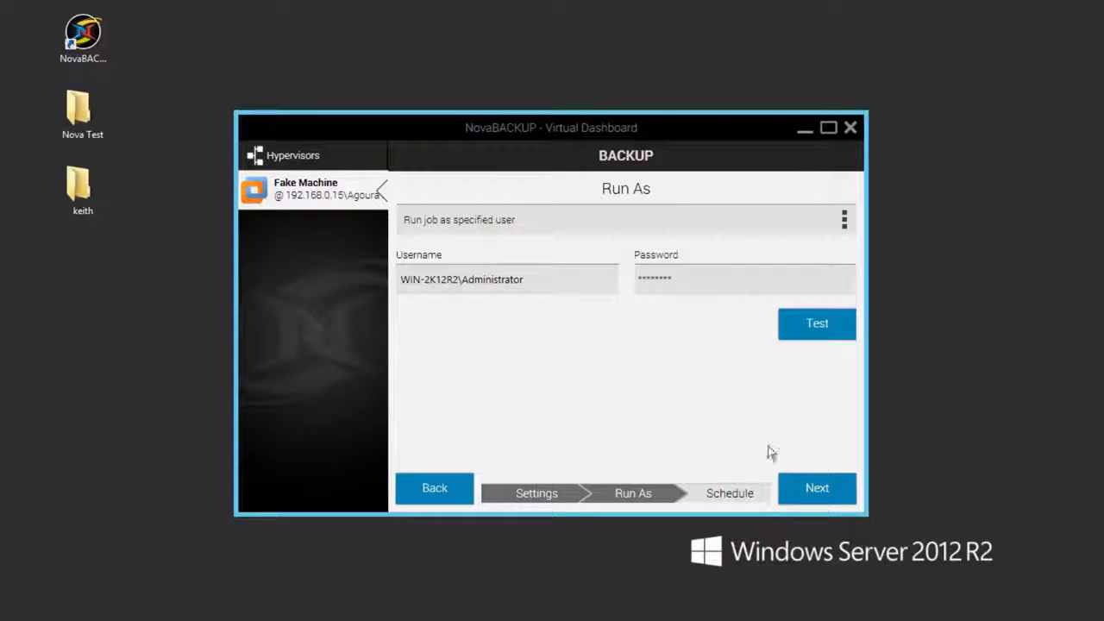
pyautogui.click(819, 488)
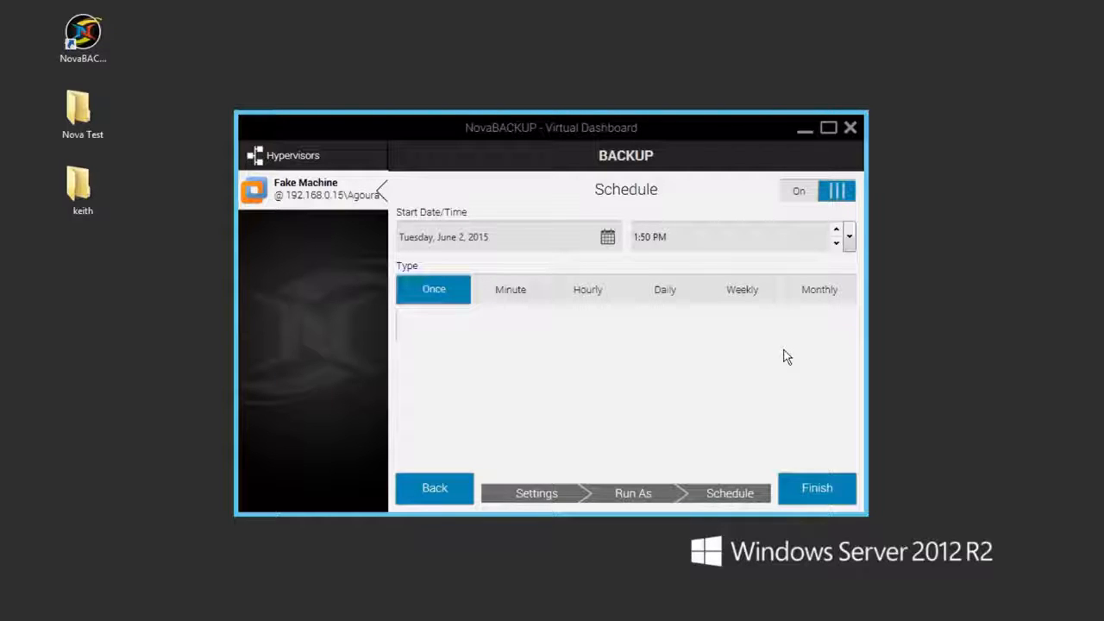
# Schedule the one-time backup to start on Saturday, August 29, 2015, and finish creating the job
pyautogui.click(607, 238)
pyautogui.click(528, 260)
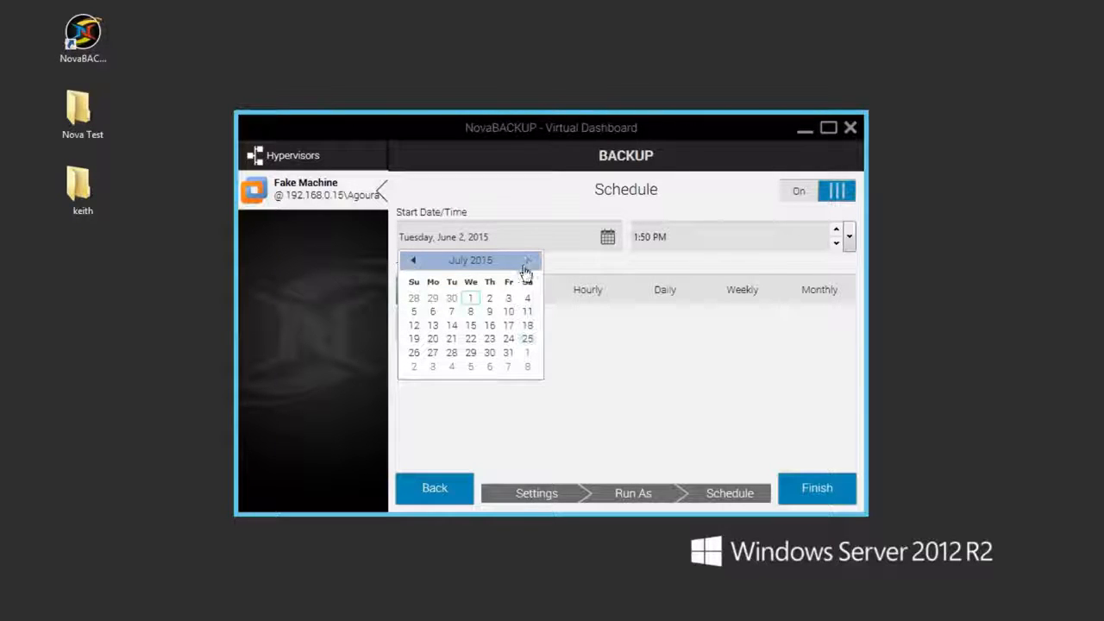
pyautogui.click(528, 262)
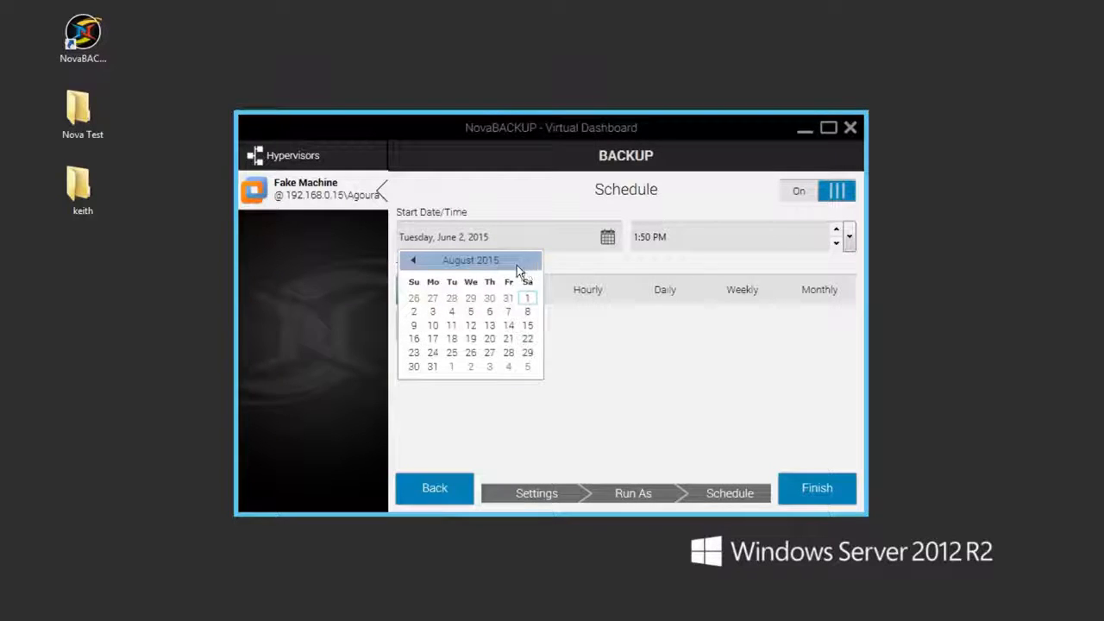
pyautogui.click(528, 352)
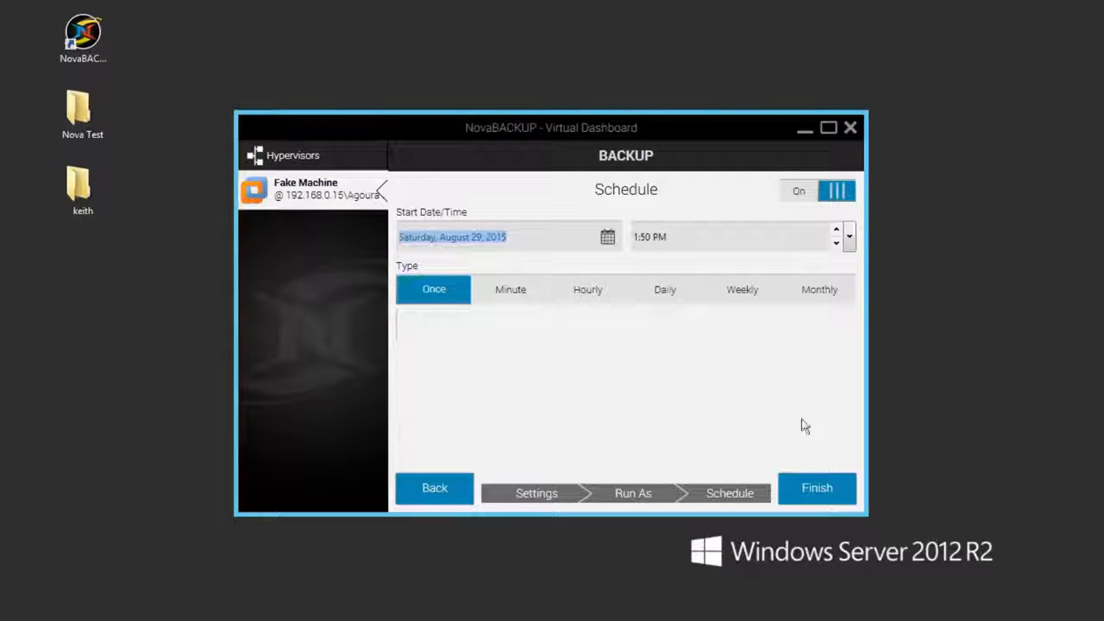
pyautogui.click(814, 488)
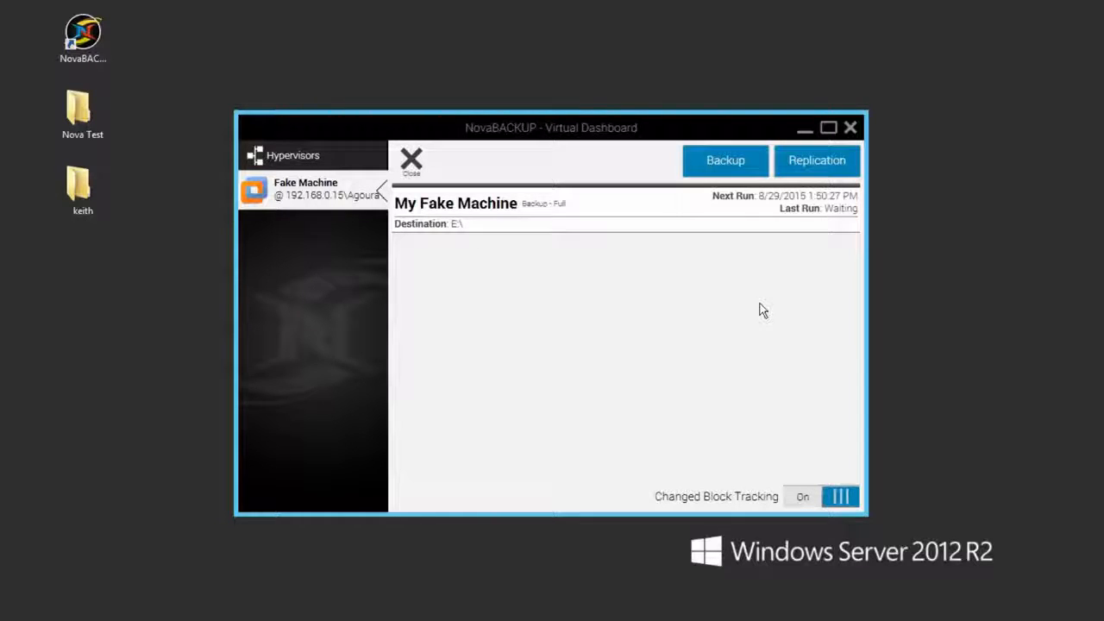
# Open the My Fake Machine backup job and run it immediately four times, waiting for each run to complete
pyautogui.click(747, 219)
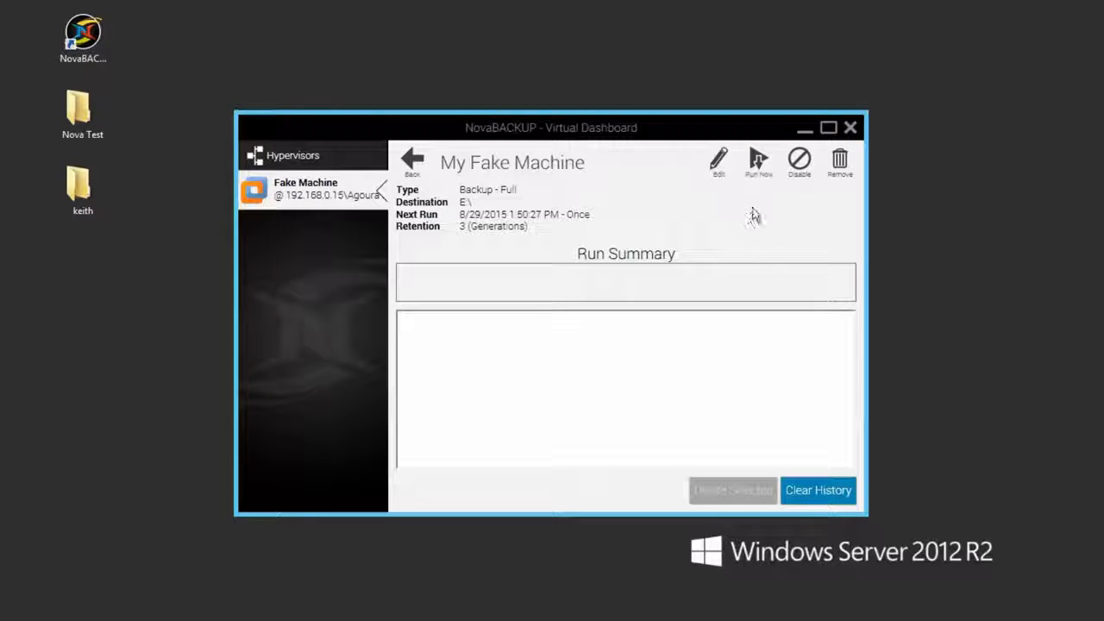
pyautogui.click(756, 166)
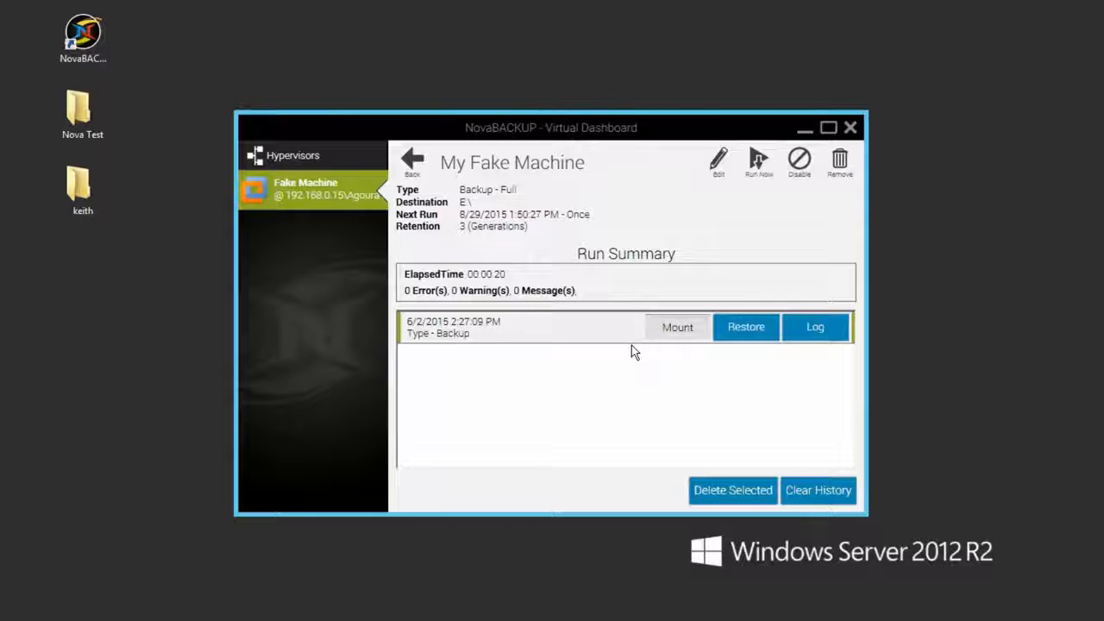
pyautogui.click(757, 164)
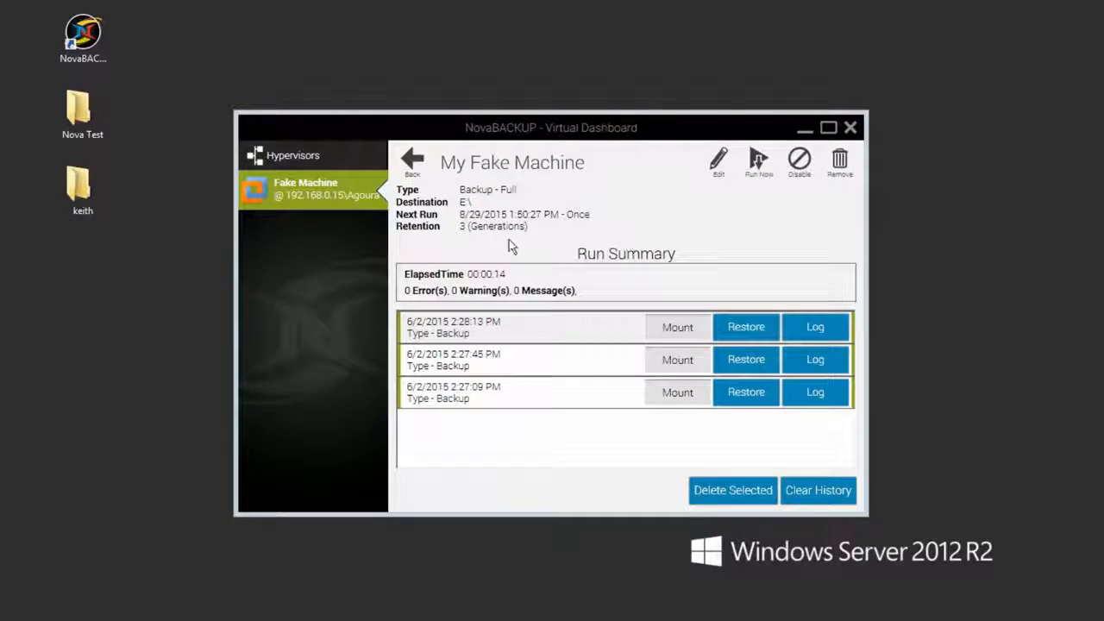
pyautogui.click(759, 162)
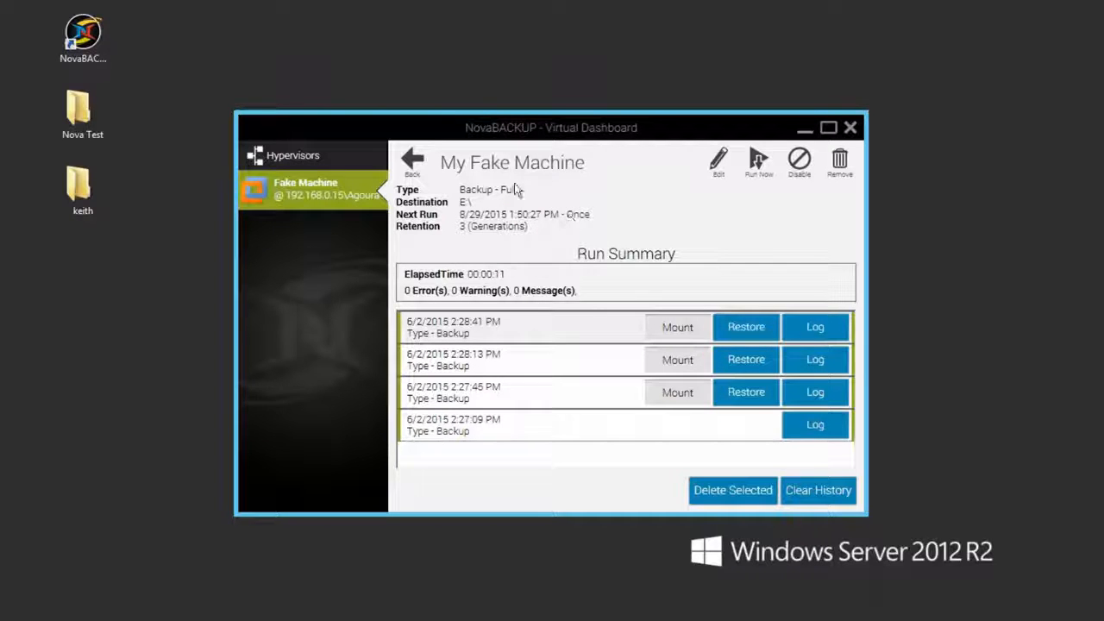
# Start a new backup job for Fake Machine, name it Diff VM, and set its type to Differential
pyautogui.click(412, 162)
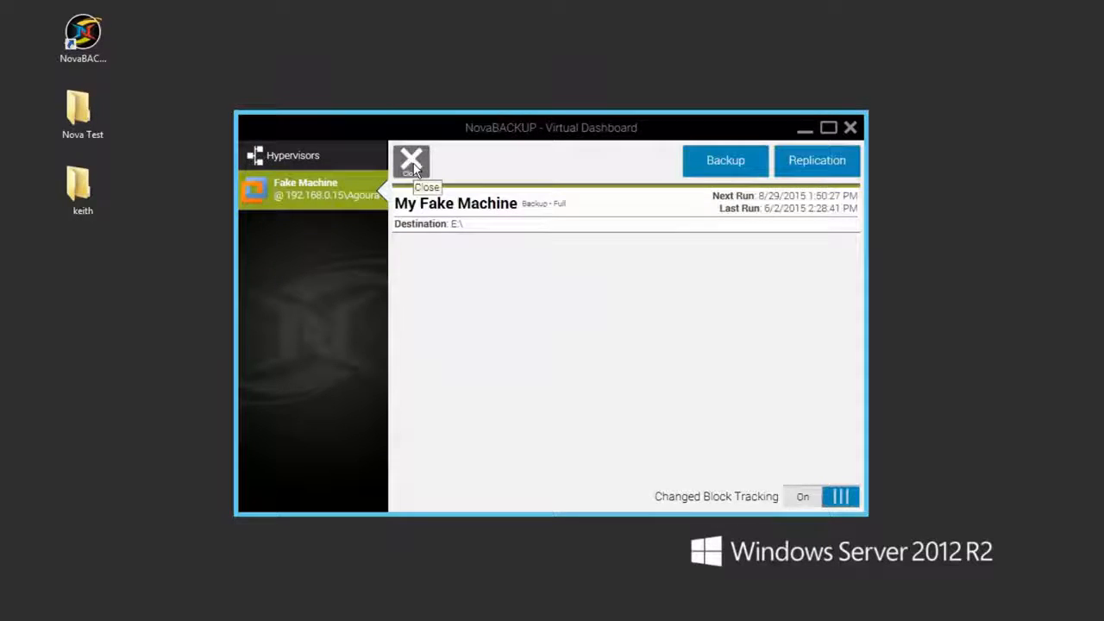
pyautogui.click(714, 162)
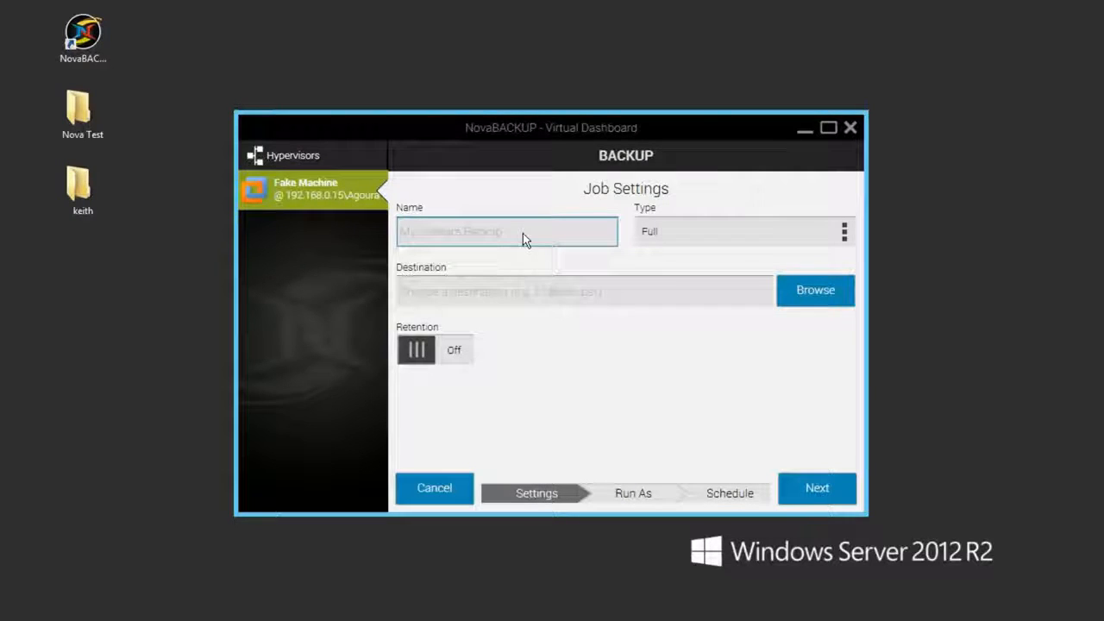
pyautogui.write('D')
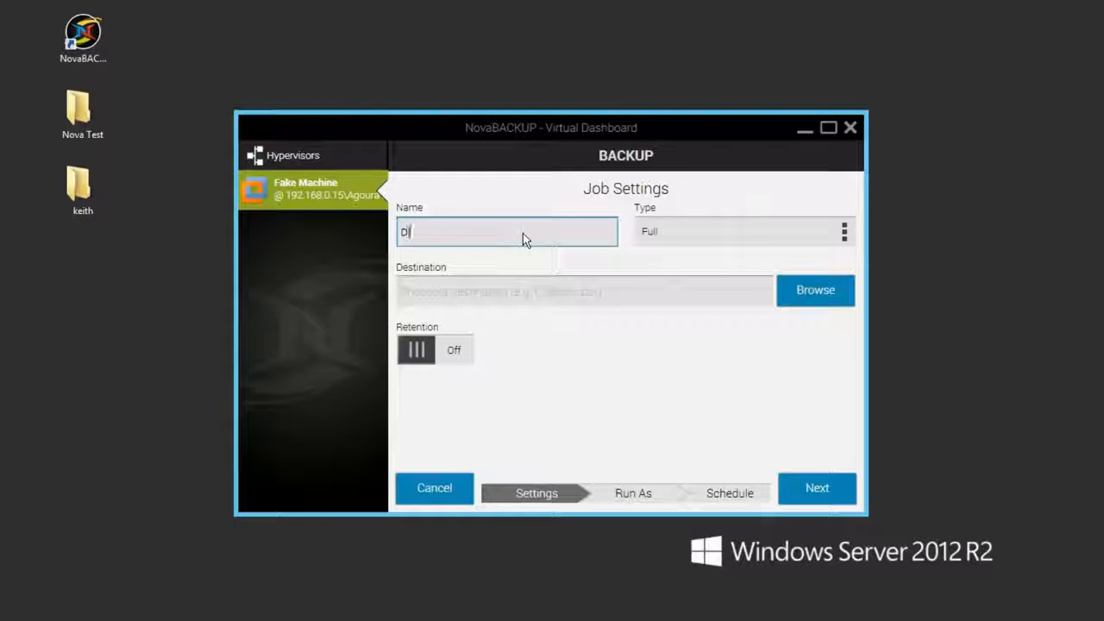
pyautogui.write('iff VM')
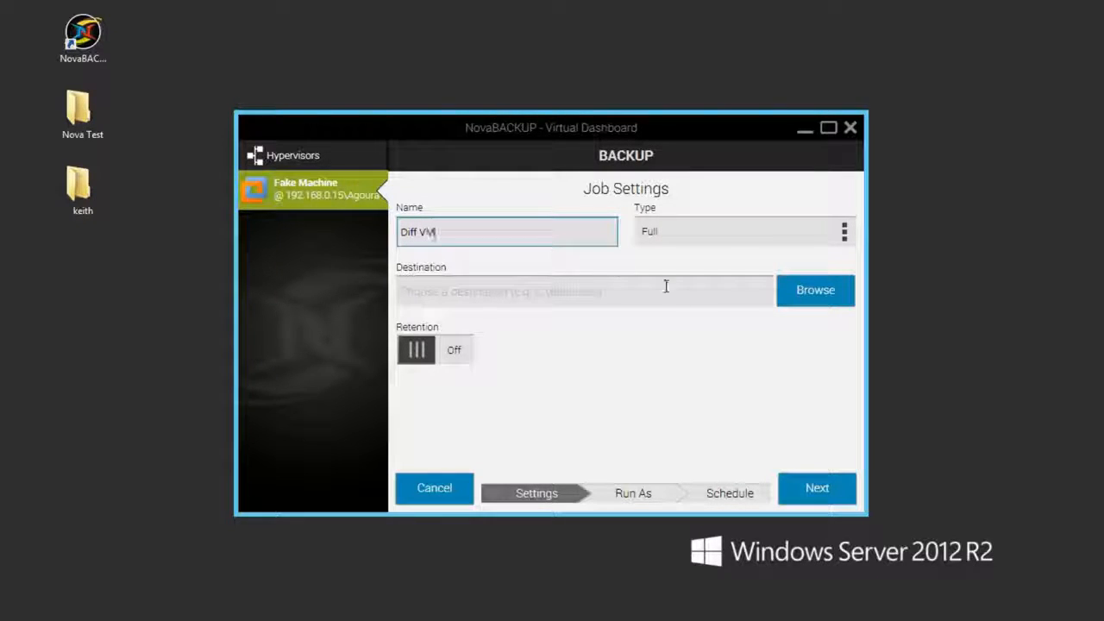
pyautogui.click(786, 224)
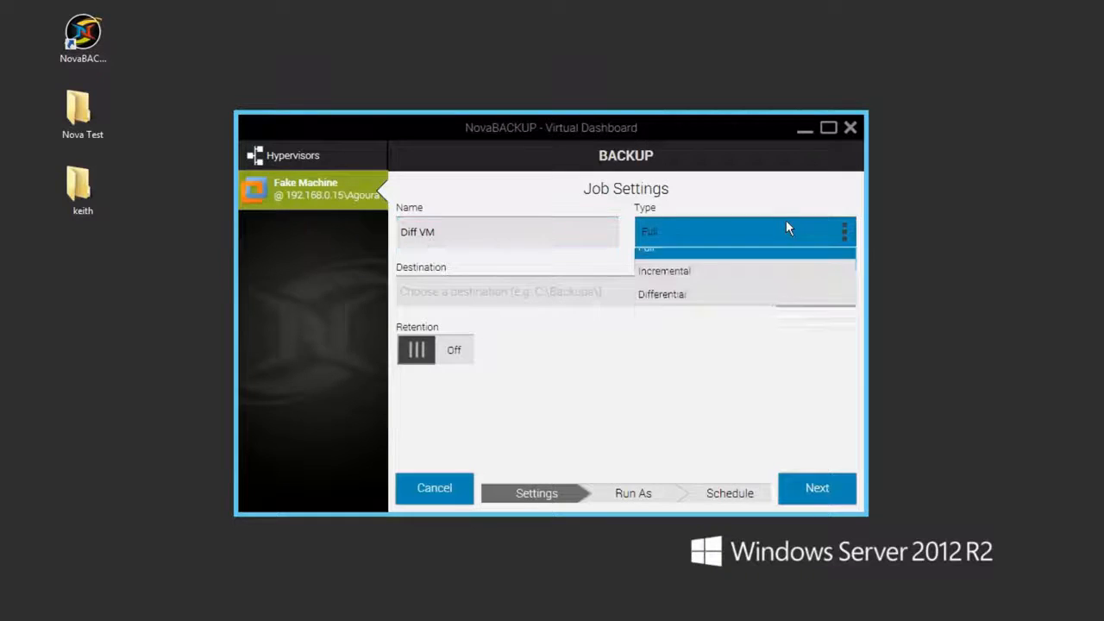
pyautogui.click(701, 305)
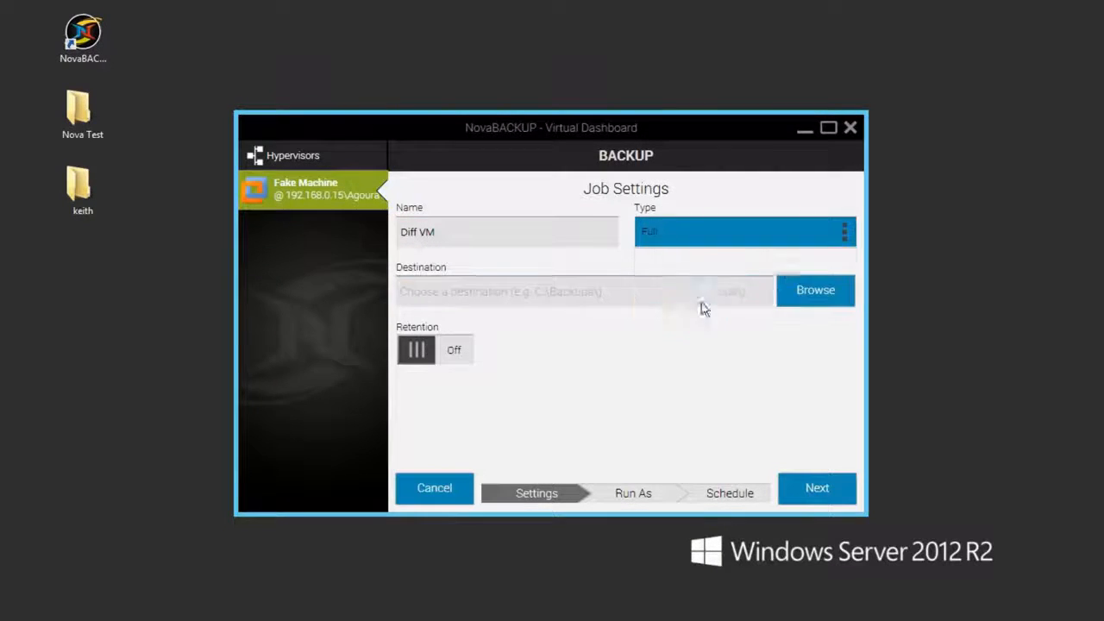
# Set the Diff VM job's destination to New Volume (E:) and continue to the Run As settings
pyautogui.click(793, 293)
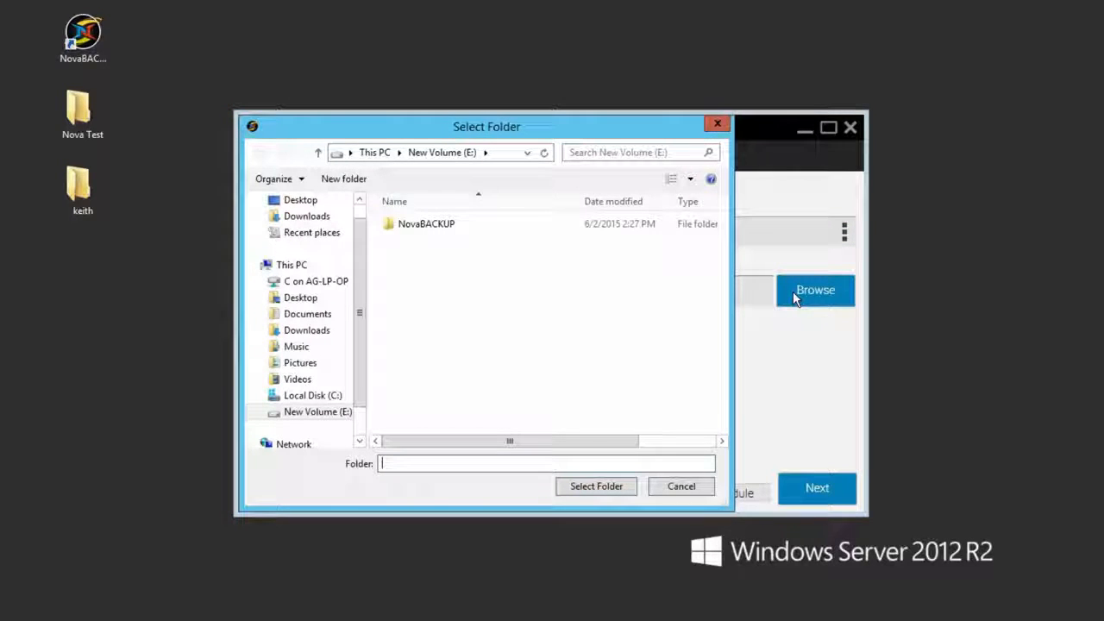
pyautogui.click(334, 412)
pyautogui.click(606, 488)
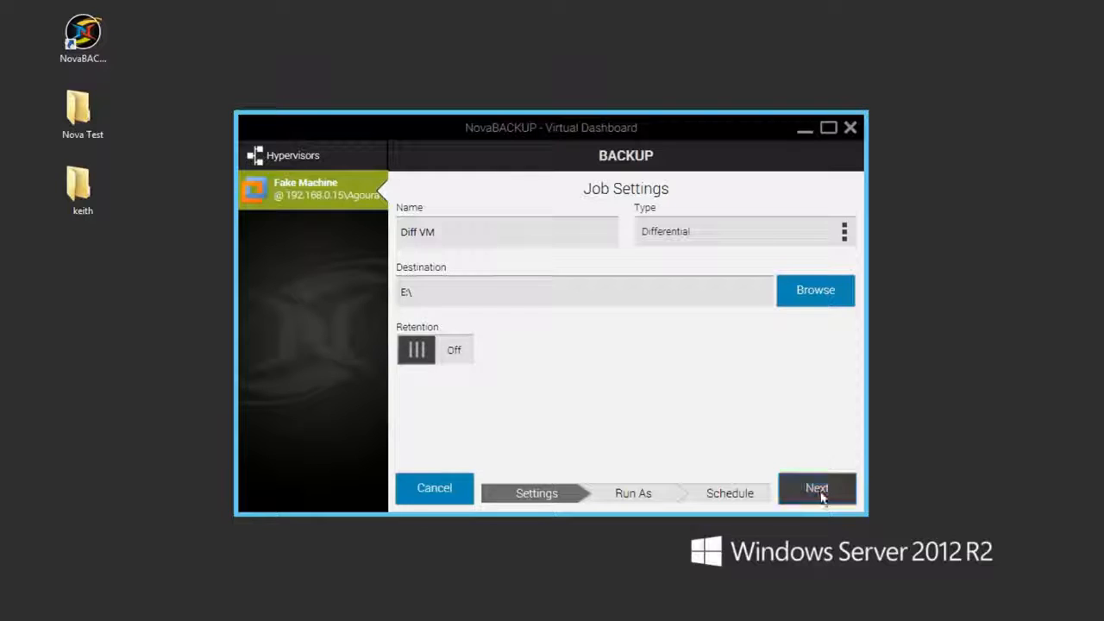
pyautogui.click(791, 491)
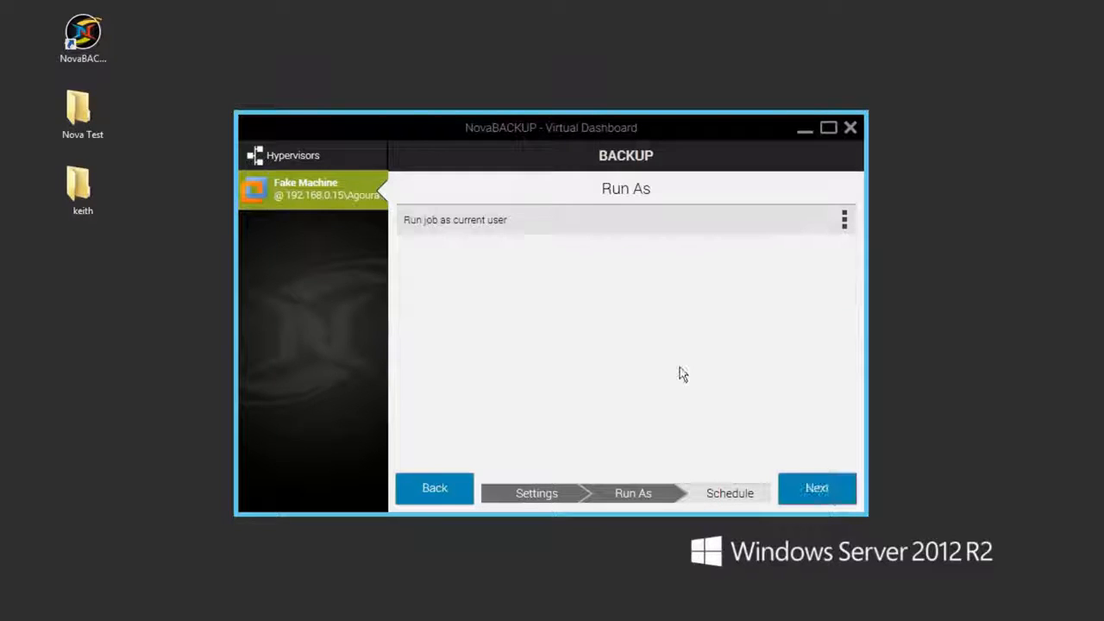
# Set the Diff VM job to run as a specified user, enter the account password, and test the credentials before continuing to scheduling
pyautogui.click(753, 219)
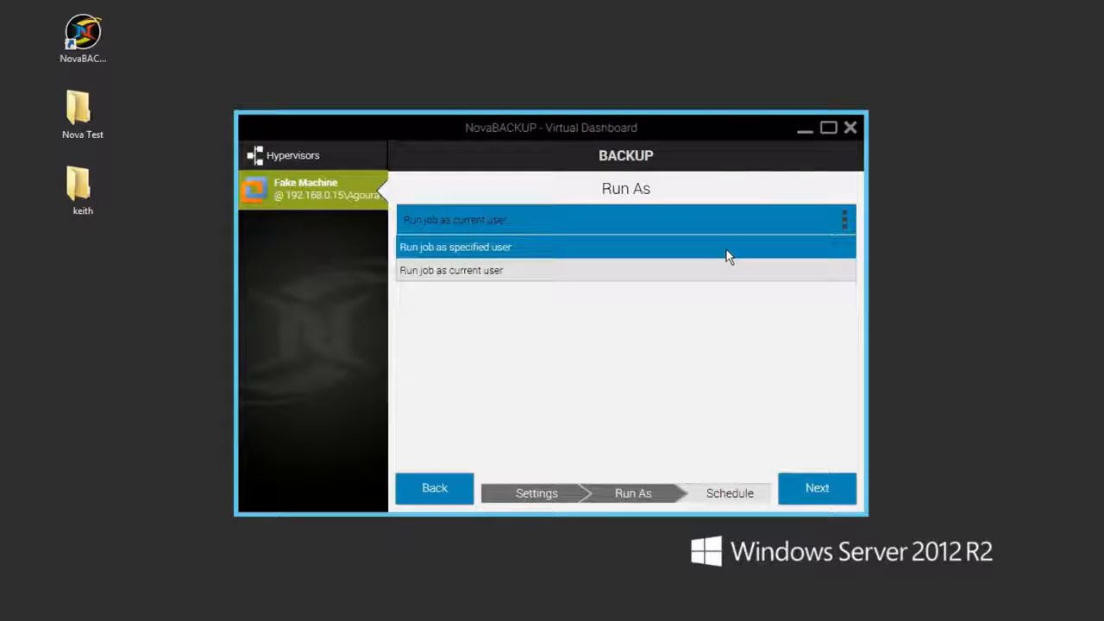
pyautogui.click(728, 250)
pyautogui.click(704, 283)
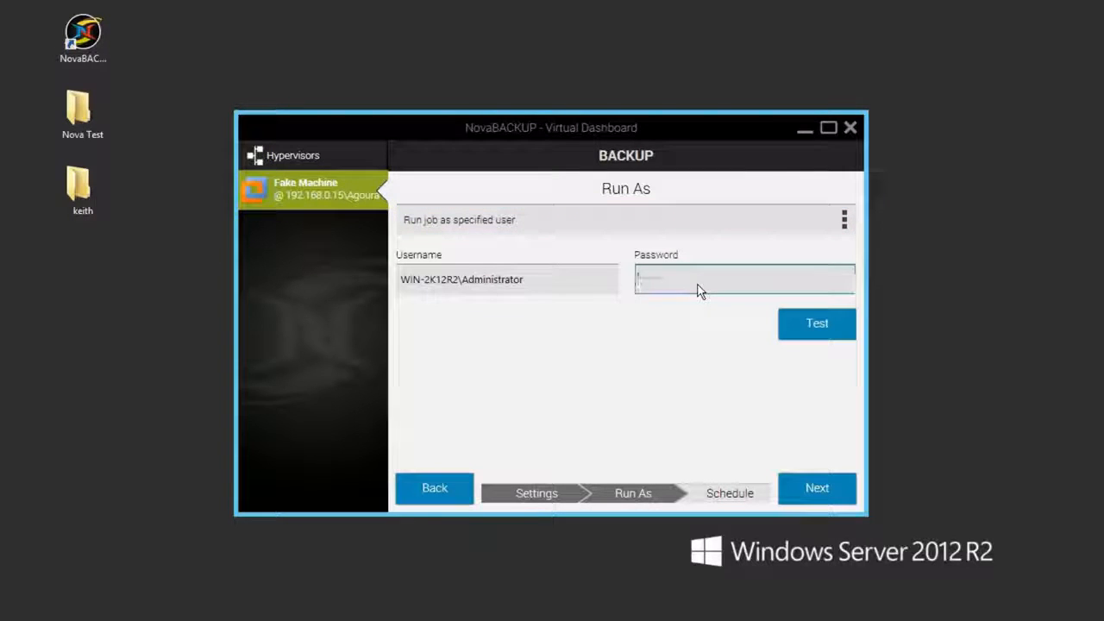
pyautogui.write('***')
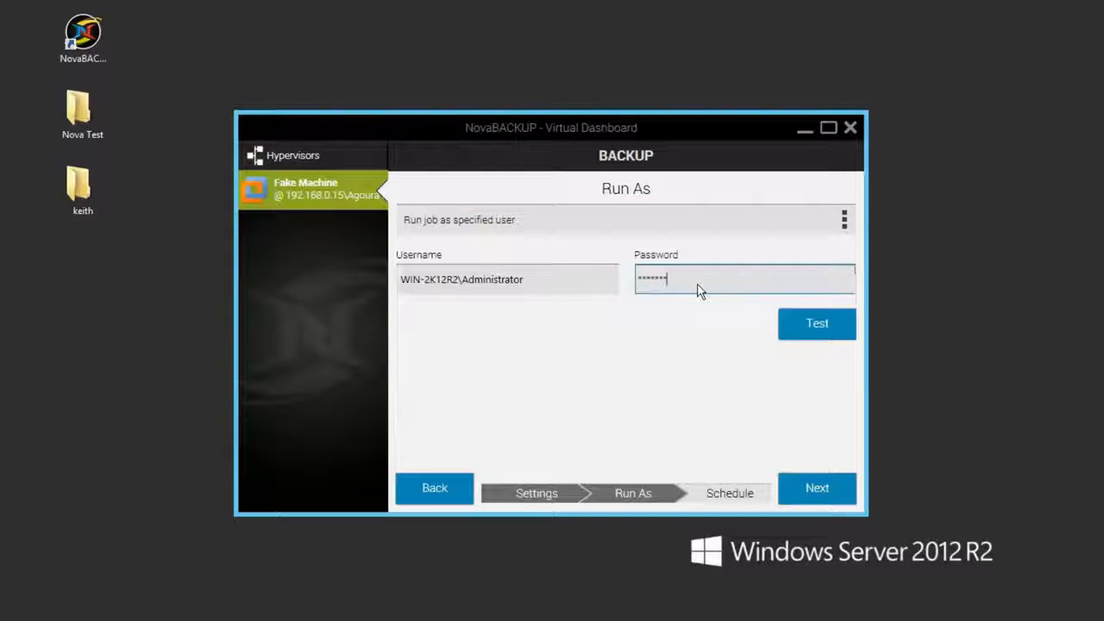
pyautogui.click(824, 333)
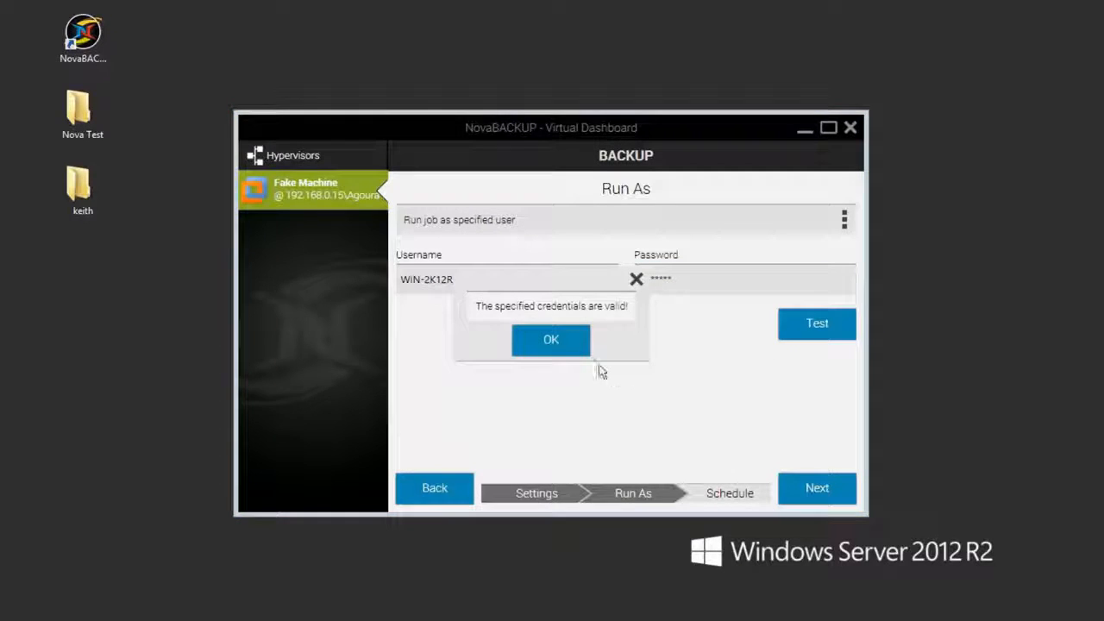
pyautogui.click(568, 345)
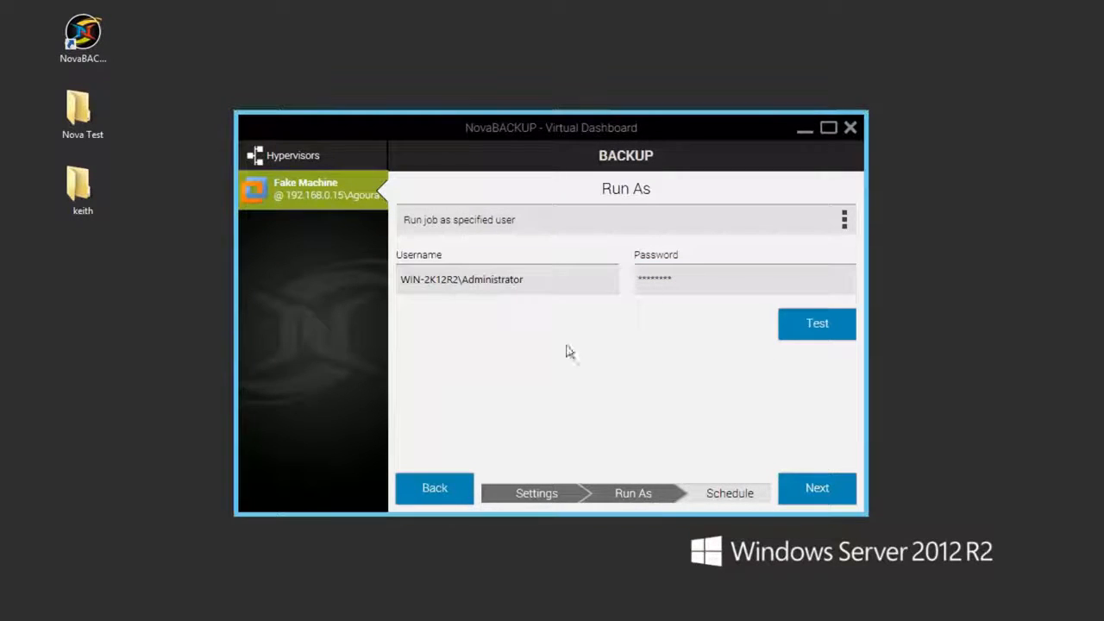
pyautogui.click(813, 488)
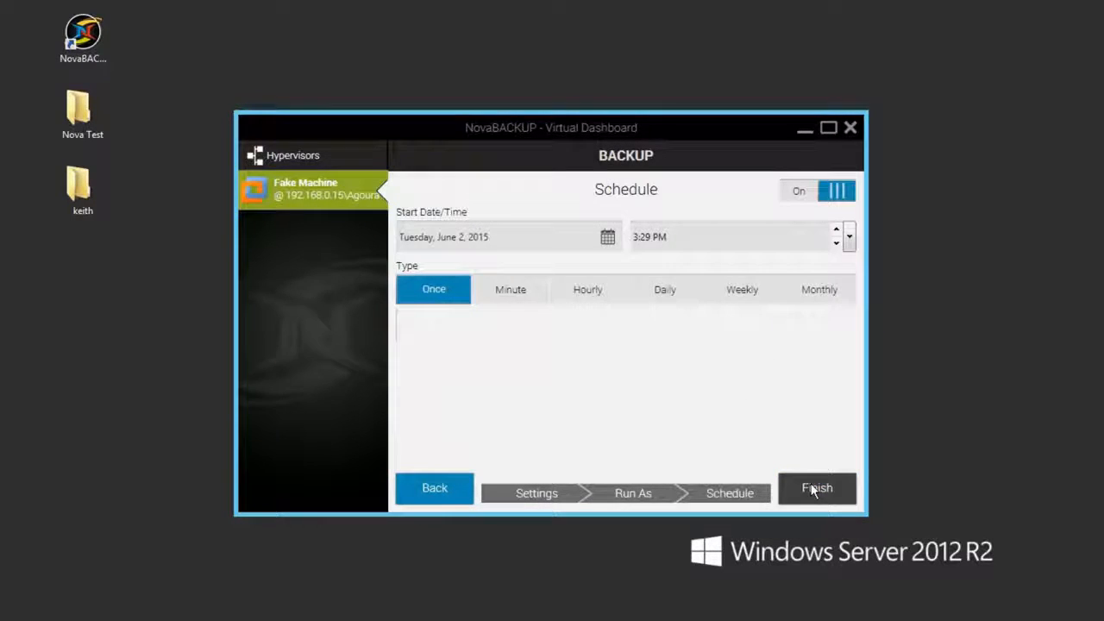
# Schedule the one-time differential backup to start on Saturday, September 5, 2015, and finish creating the job
pyautogui.click(607, 242)
pyautogui.click(531, 263)
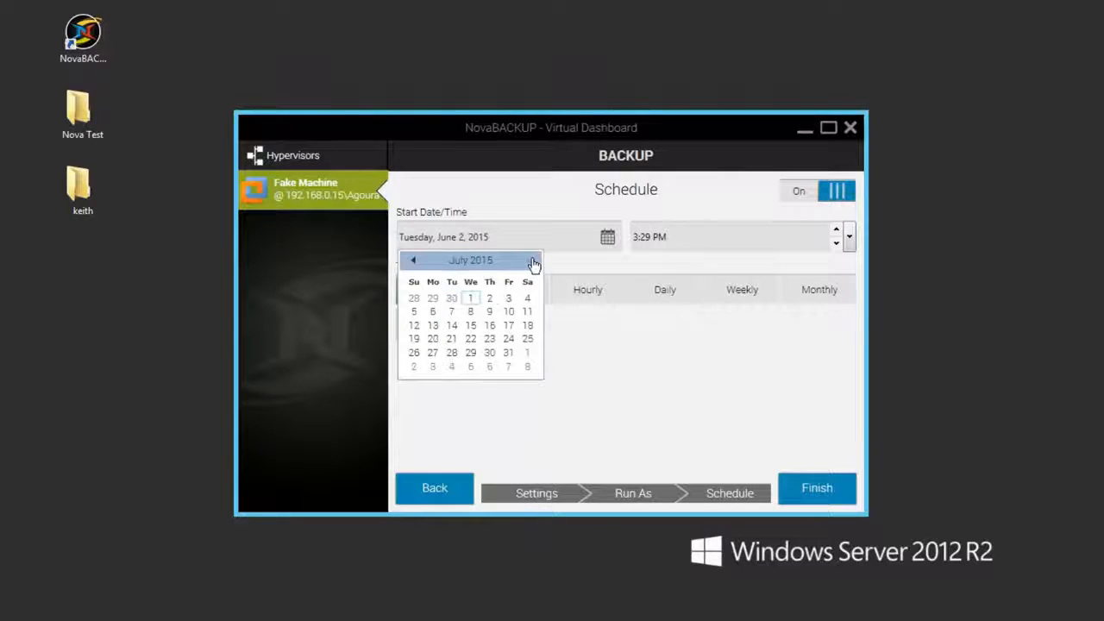
pyautogui.click(533, 263)
pyautogui.click(526, 302)
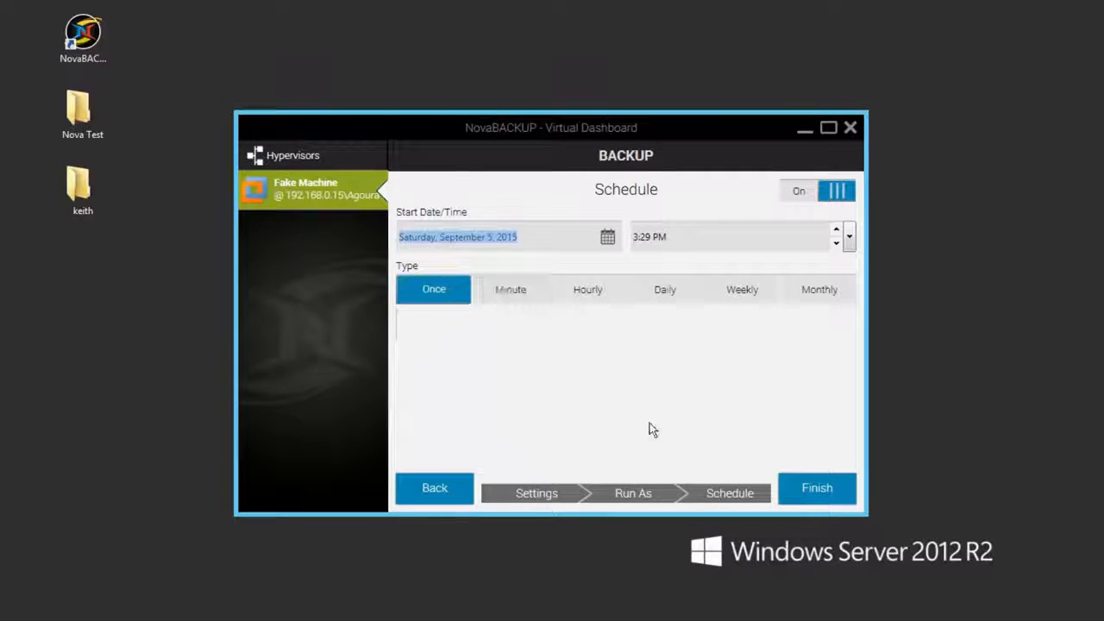
pyautogui.click(815, 488)
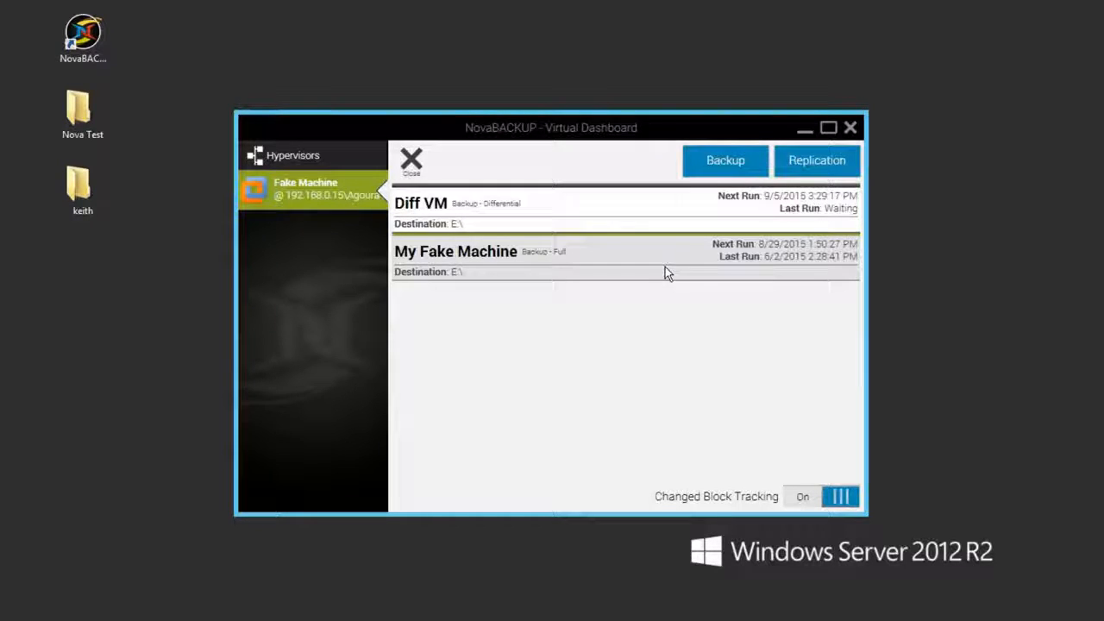
# Open the Diff VM job and run it immediately three times, letting each backup complete
pyautogui.click(646, 212)
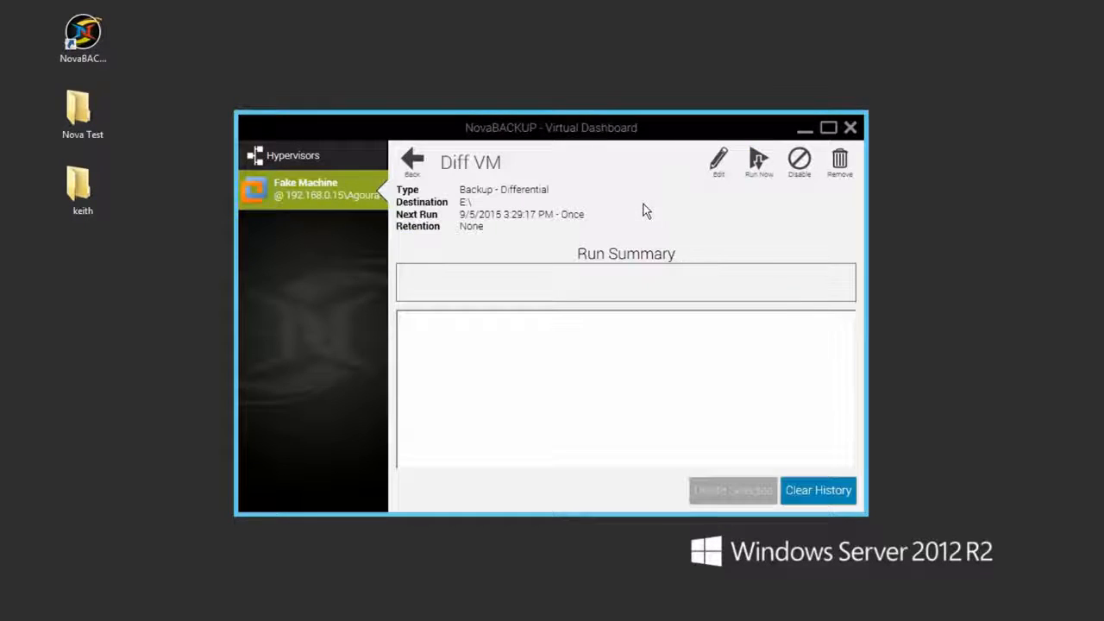
pyautogui.click(757, 162)
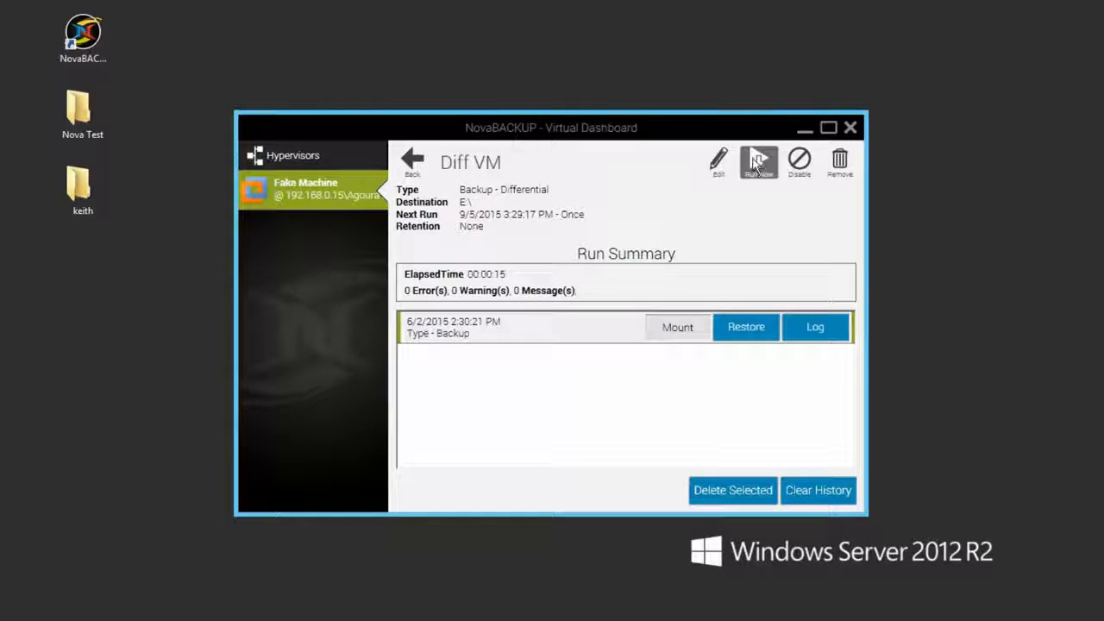
pyautogui.click(757, 162)
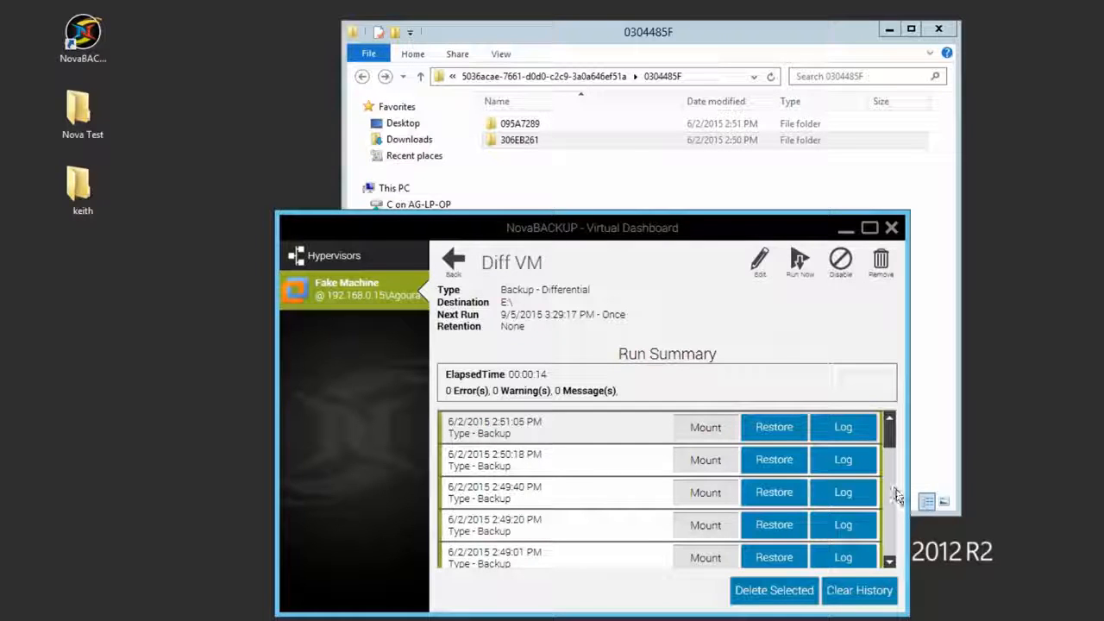
pyautogui.moveTo(891, 440)
pyautogui.mouseDown()
pyautogui.moveTo(892, 475)
pyautogui.moveTo(890, 440)
pyautogui.mouseUp()
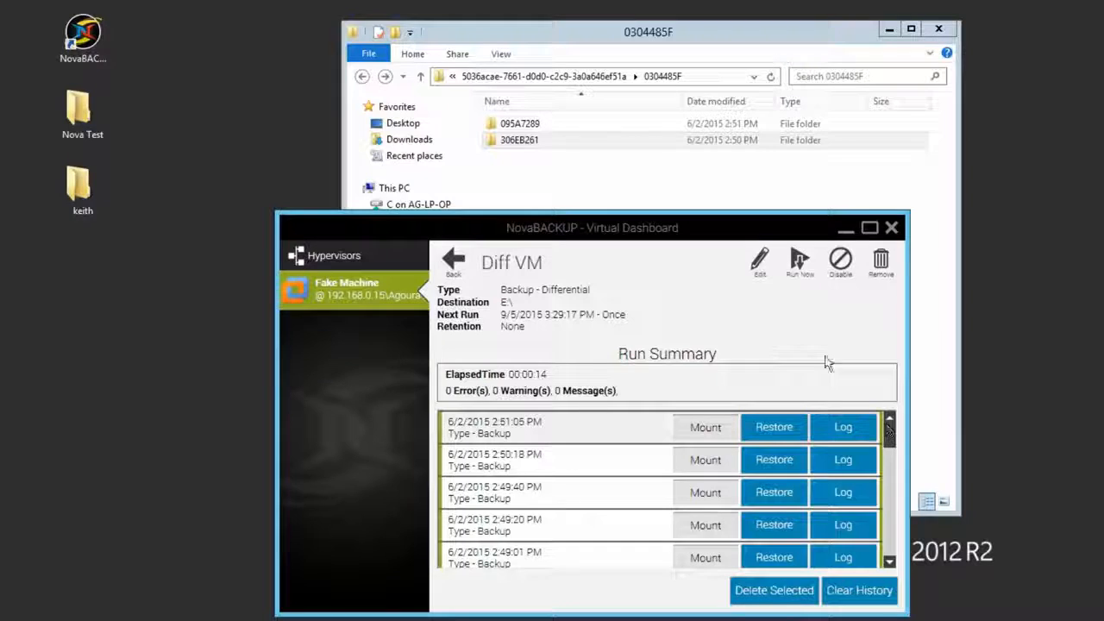
pyautogui.click(795, 267)
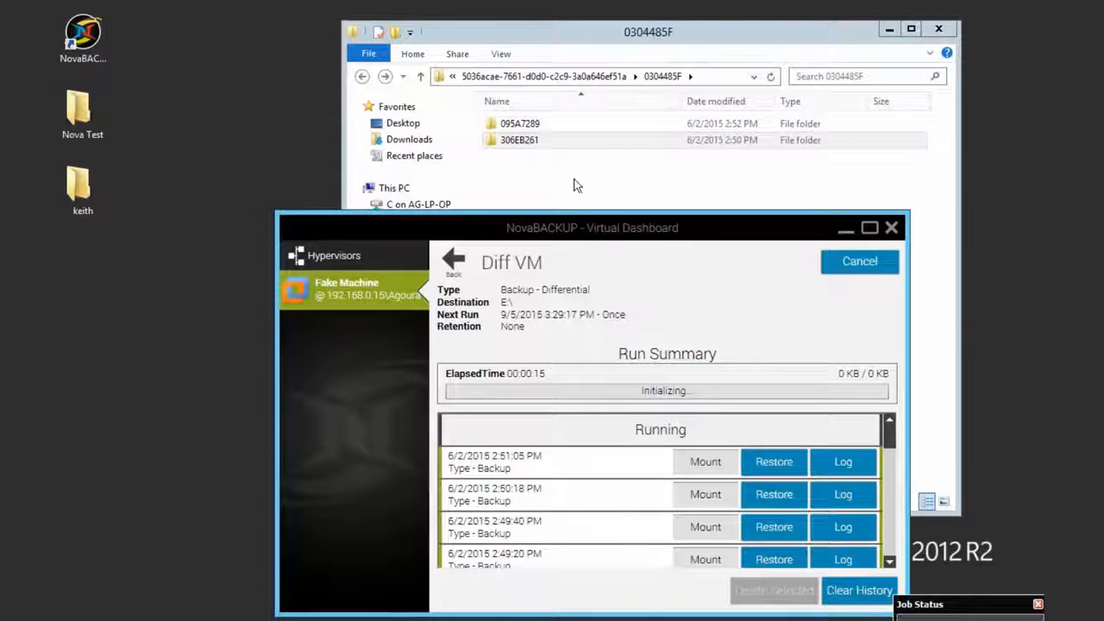
# Examine the contents of backup folder 095A7289 in File Explorer and return to the NovaBACKUP Virtual Dashboard
pyautogui.doubleClick(520, 124)
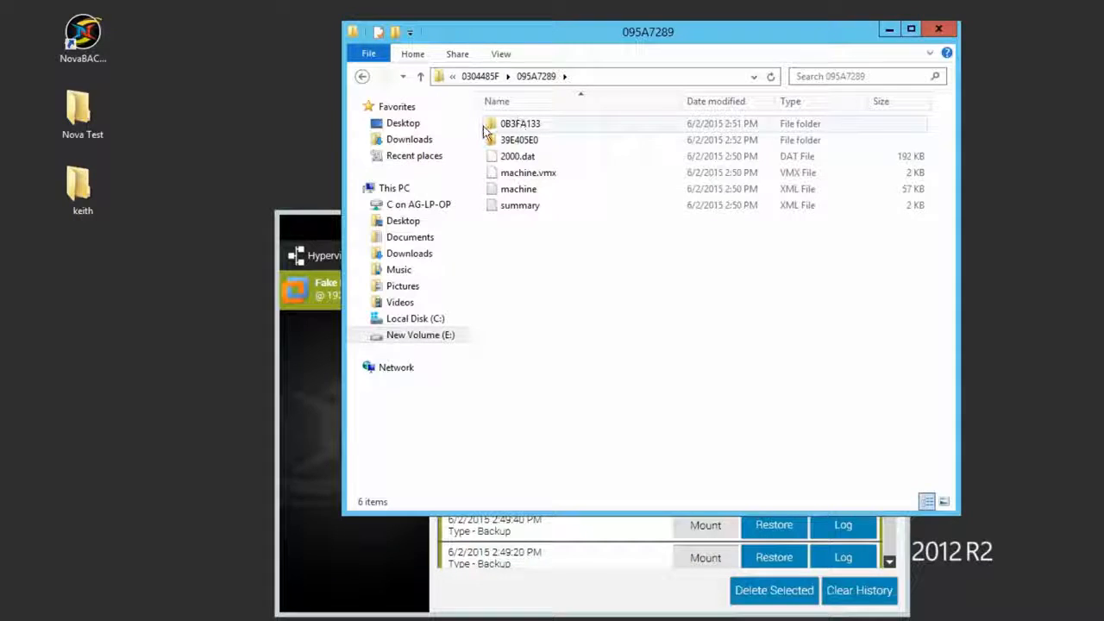
pyautogui.click(362, 77)
pyautogui.click(332, 225)
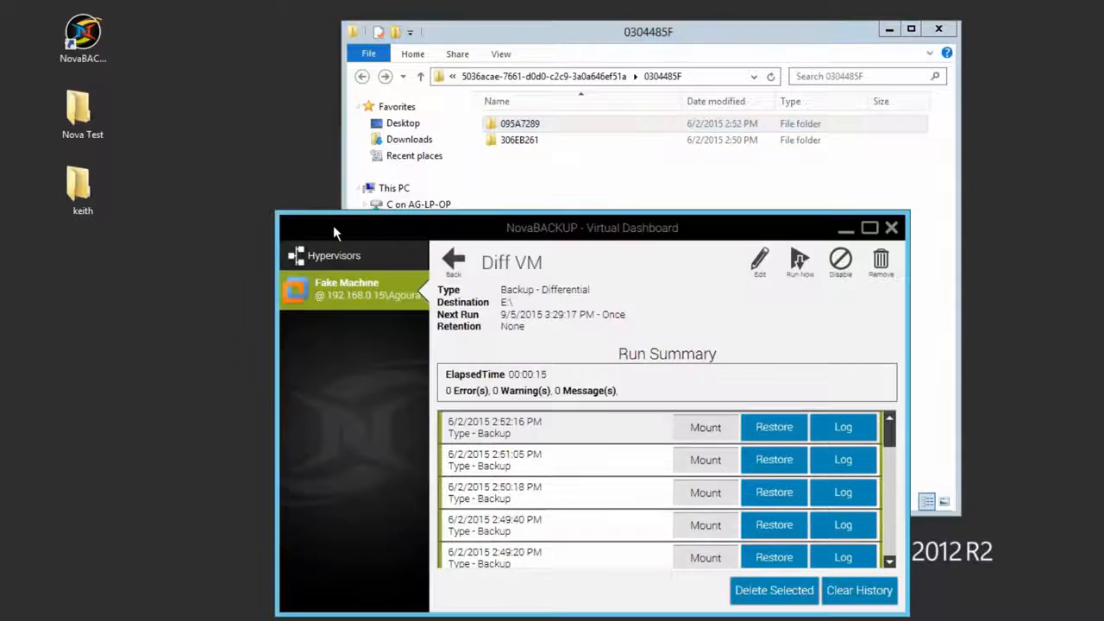
# Leave the Diff VM job, open the My Fake Machine full backup job, and run it immediately
pyautogui.click(452, 260)
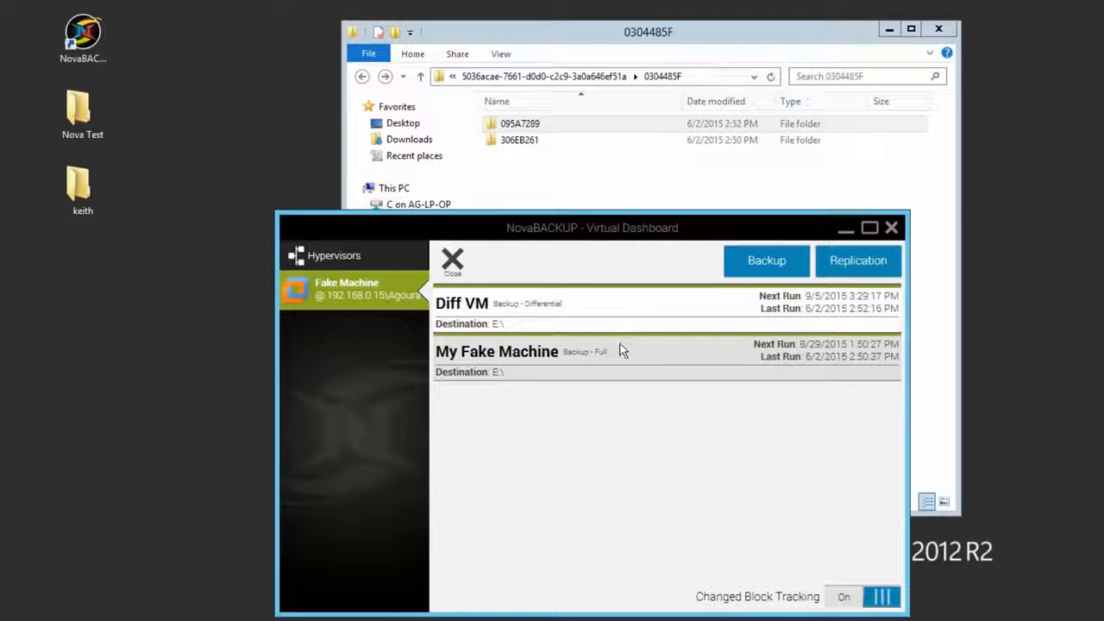
pyautogui.click(620, 349)
pyautogui.click(799, 258)
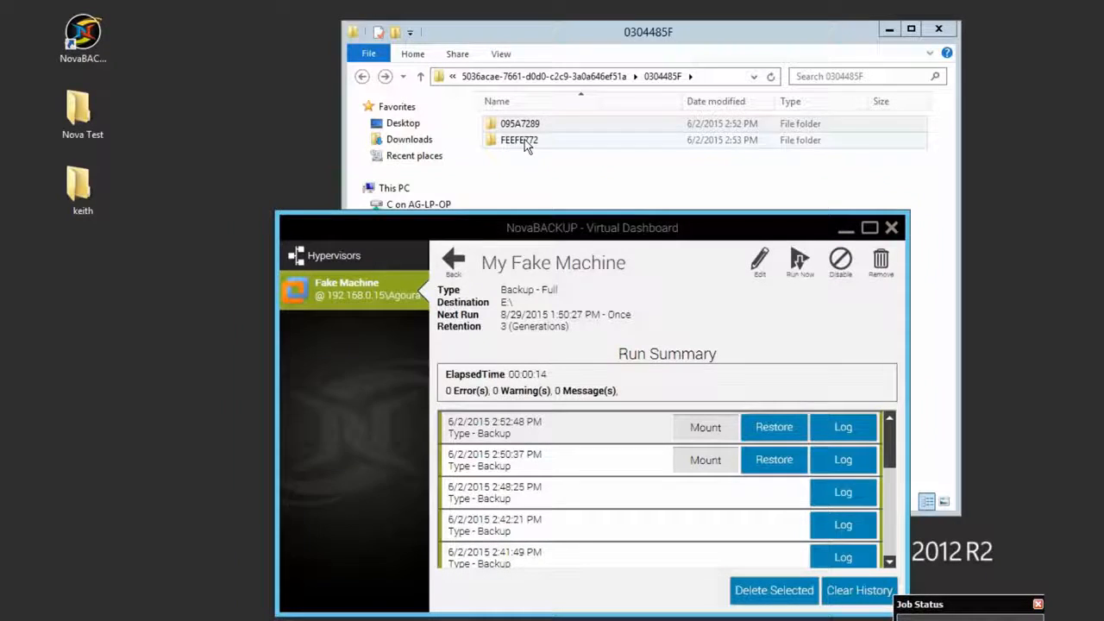
# Compare the contents of backup folders FEEFE772 and 095A7289 in File Explorer, returning to the NovaBACKUP Virtual Dashboard when done
pyautogui.doubleClick(523, 142)
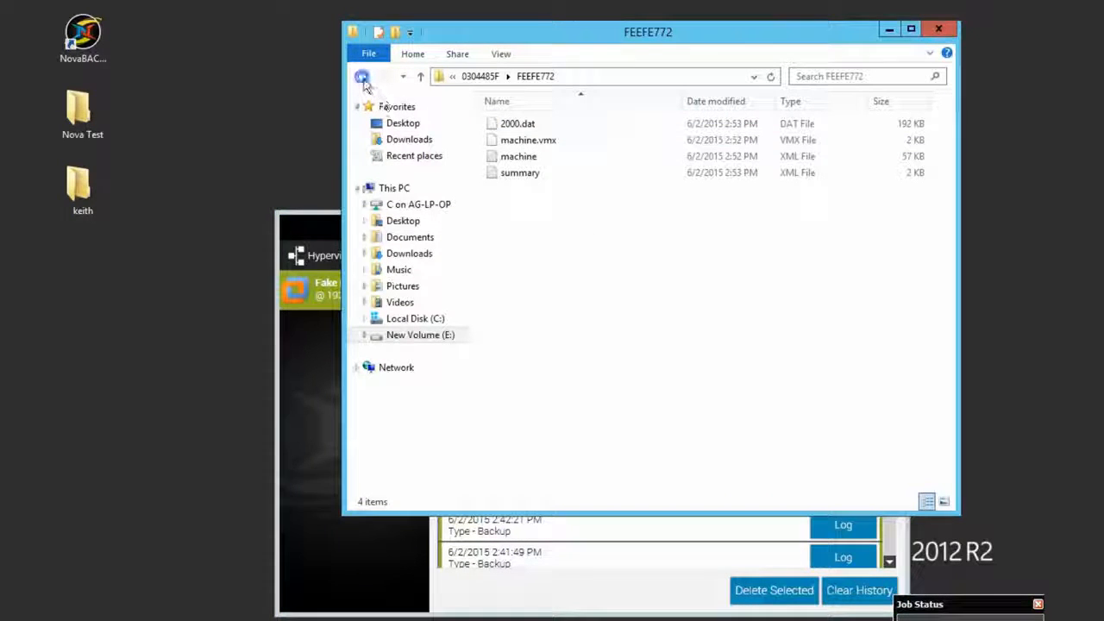
pyautogui.click(362, 76)
pyautogui.doubleClick(513, 125)
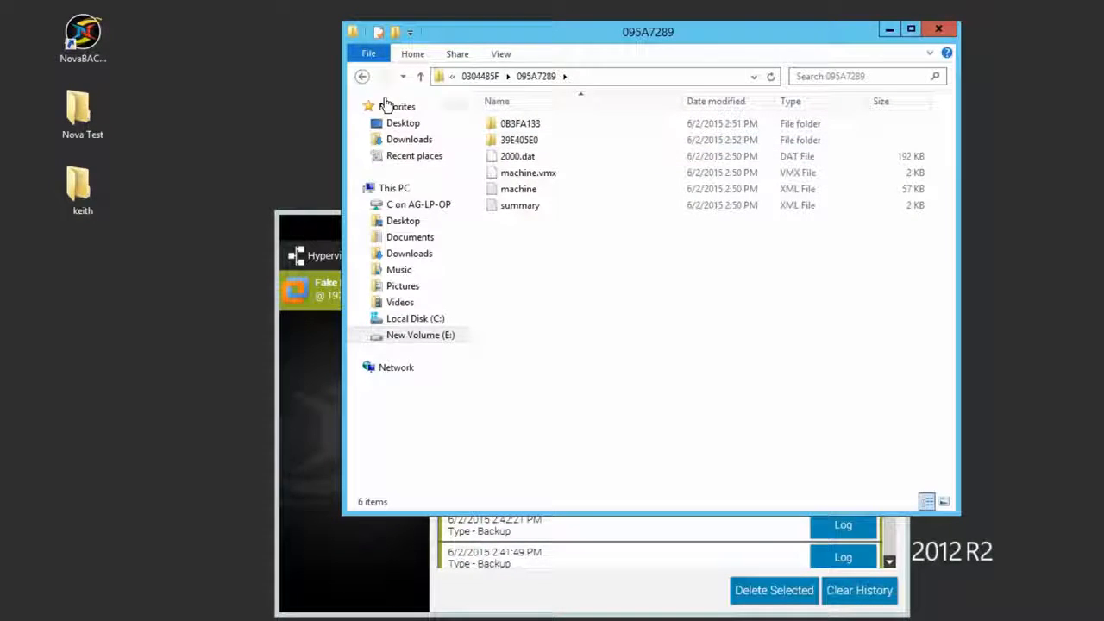
pyautogui.click(362, 77)
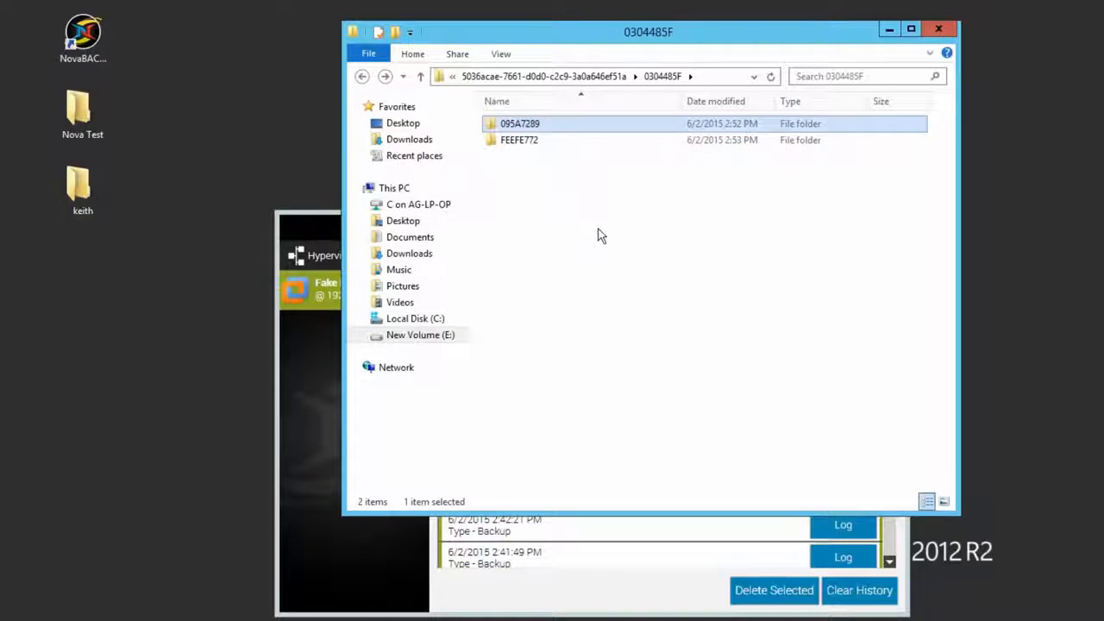
pyautogui.click(329, 220)
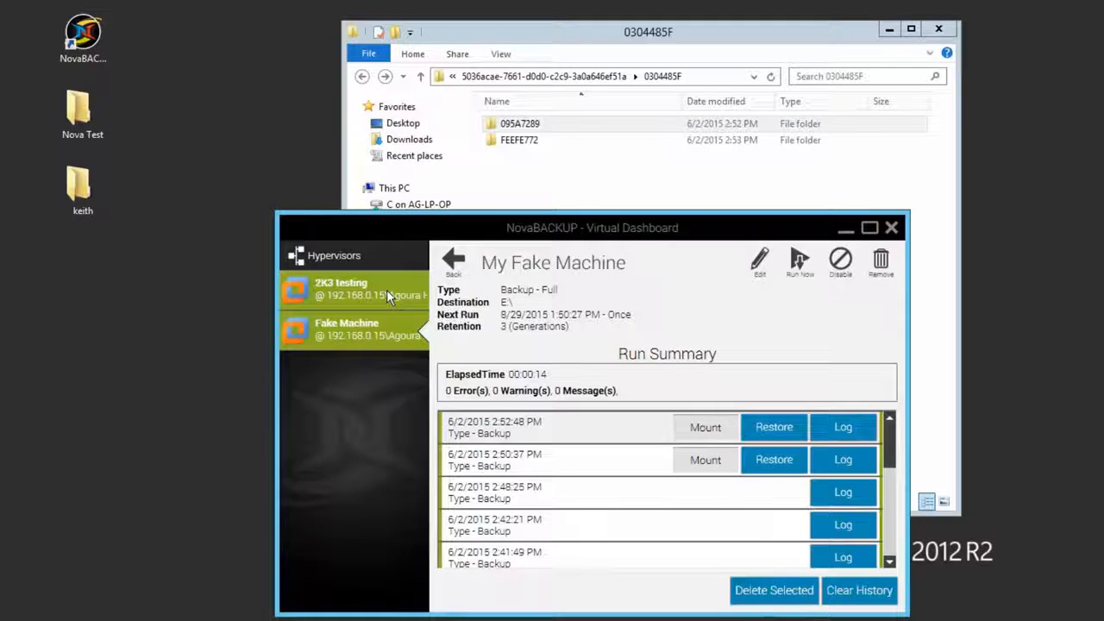
# Open the 2k3 test job of the 2K3 testing machine and mount its completed full backup
pyautogui.click(386, 292)
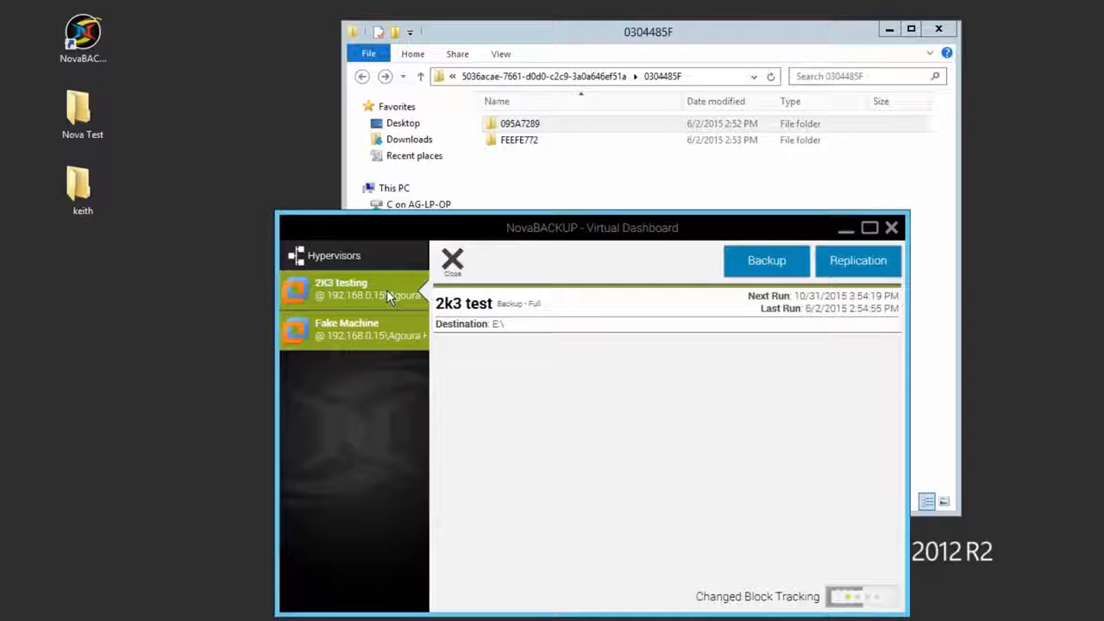
pyautogui.click(608, 318)
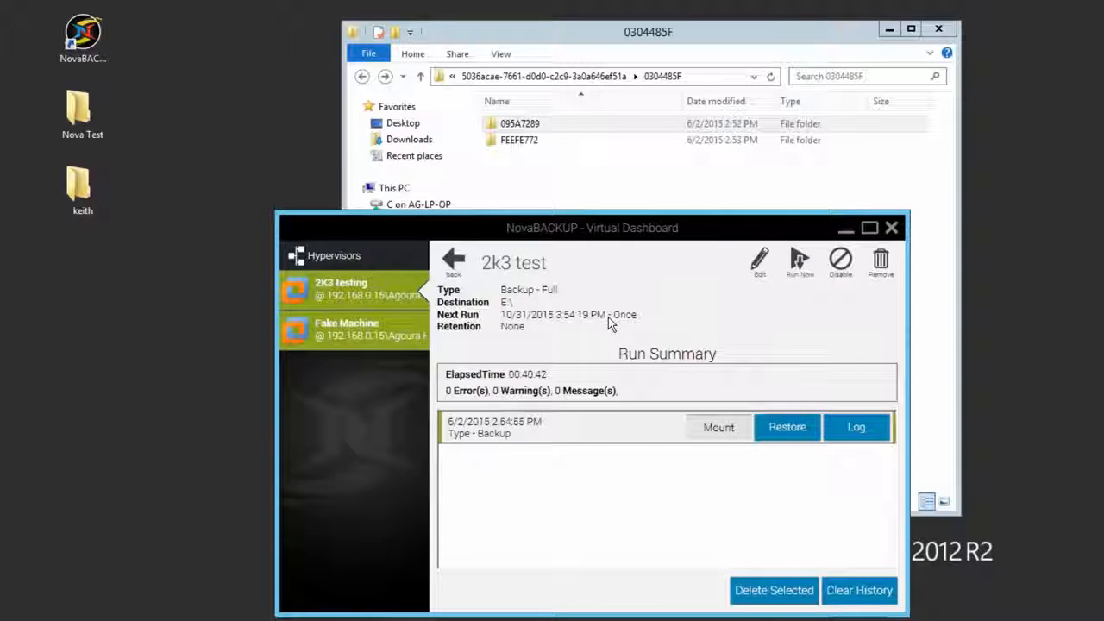
pyautogui.click(718, 430)
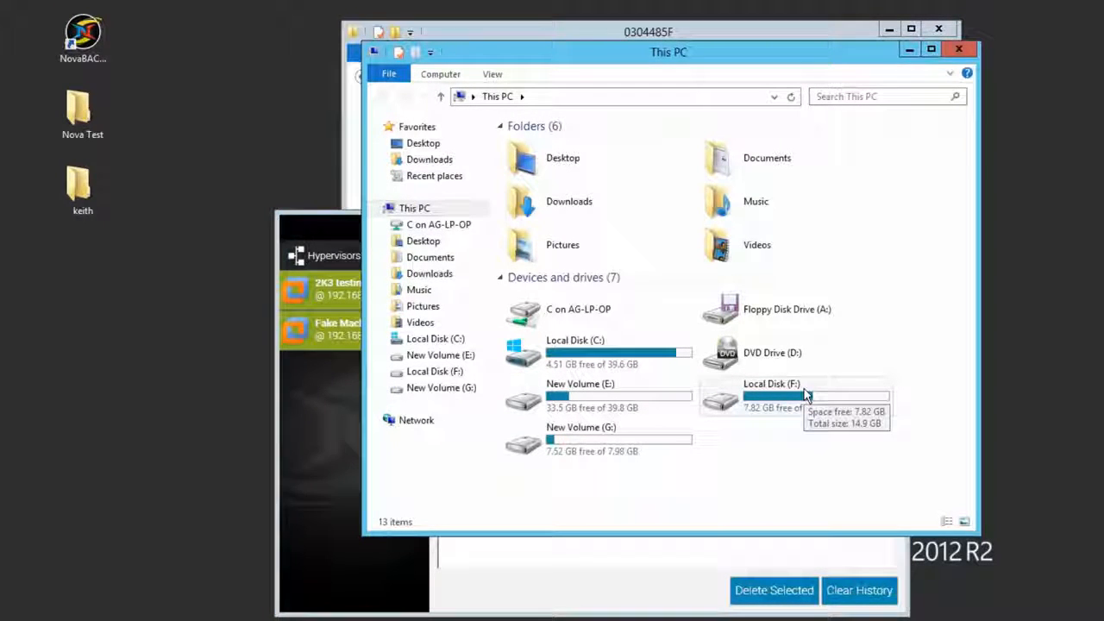
# Browse the contents of mounted Local Disk (F:) in File Explorer and return to the NovaBACKUP Virtual Dashboard
pyautogui.doubleClick(679, 395)
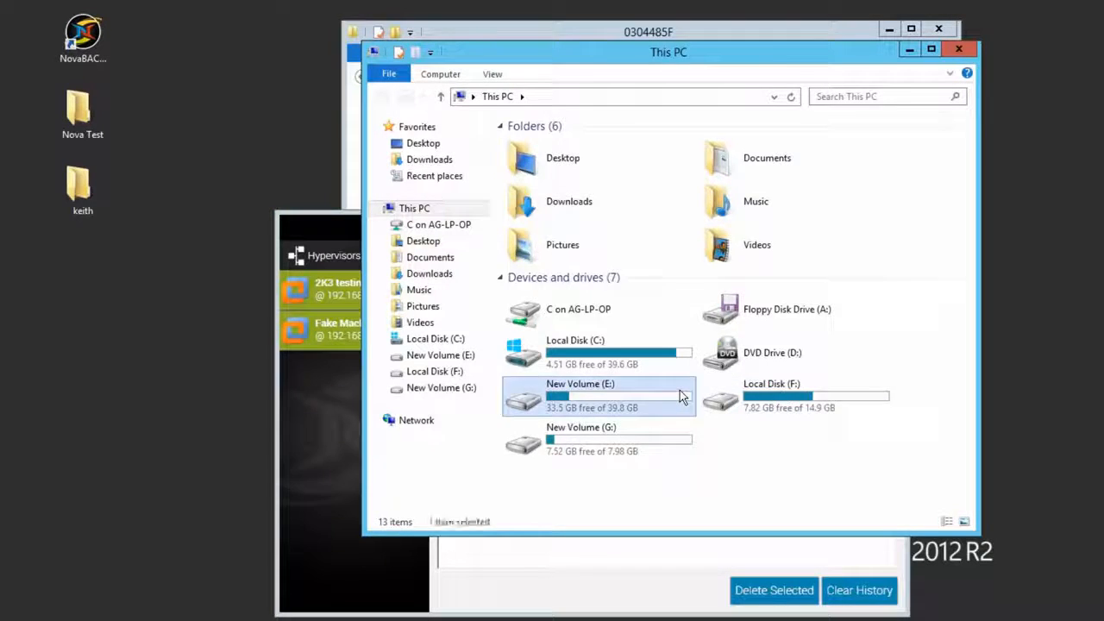
pyautogui.click(382, 96)
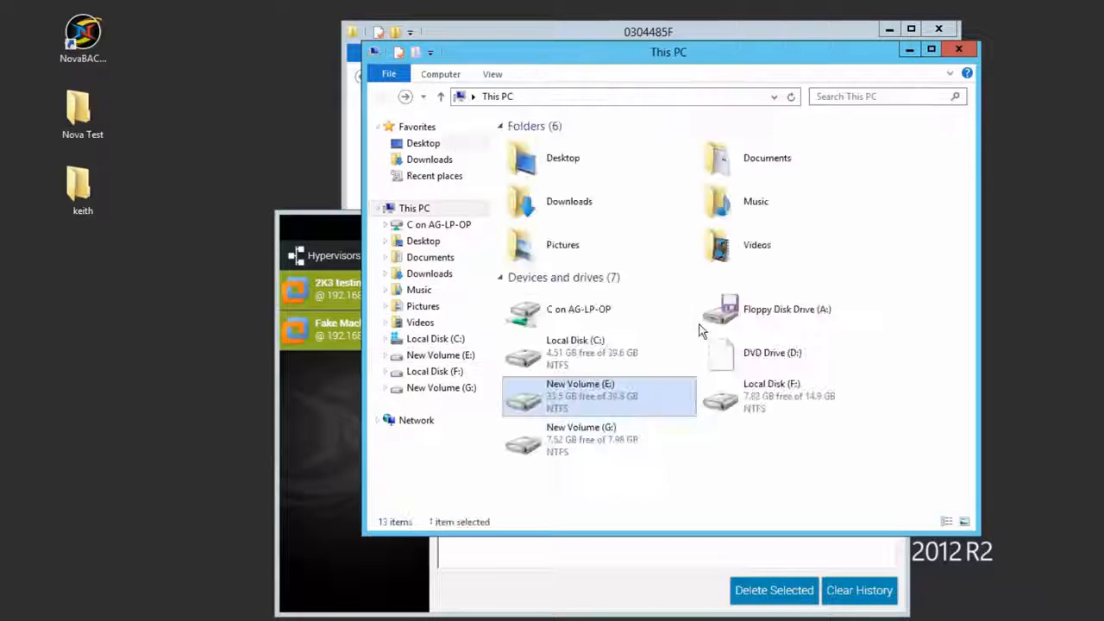
pyautogui.doubleClick(809, 397)
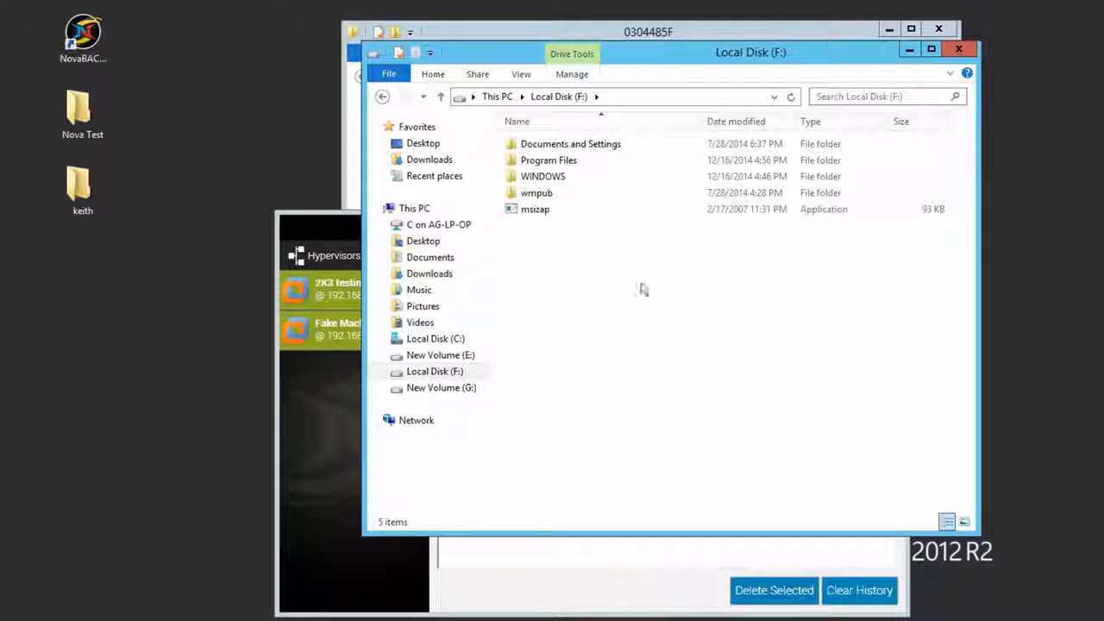
pyautogui.click(382, 97)
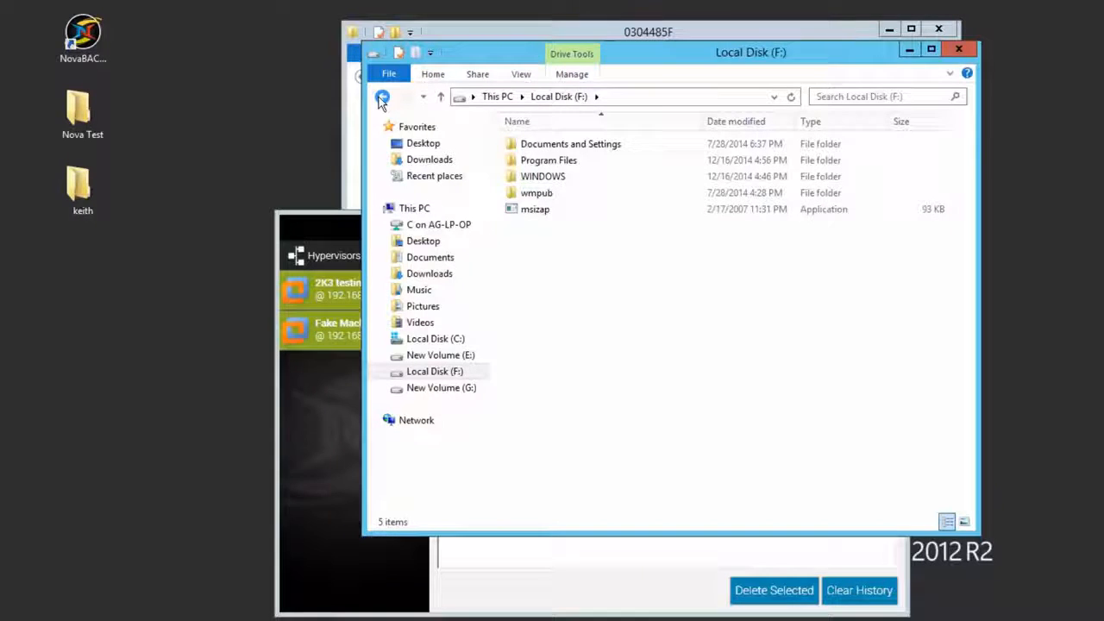
pyautogui.click(586, 607)
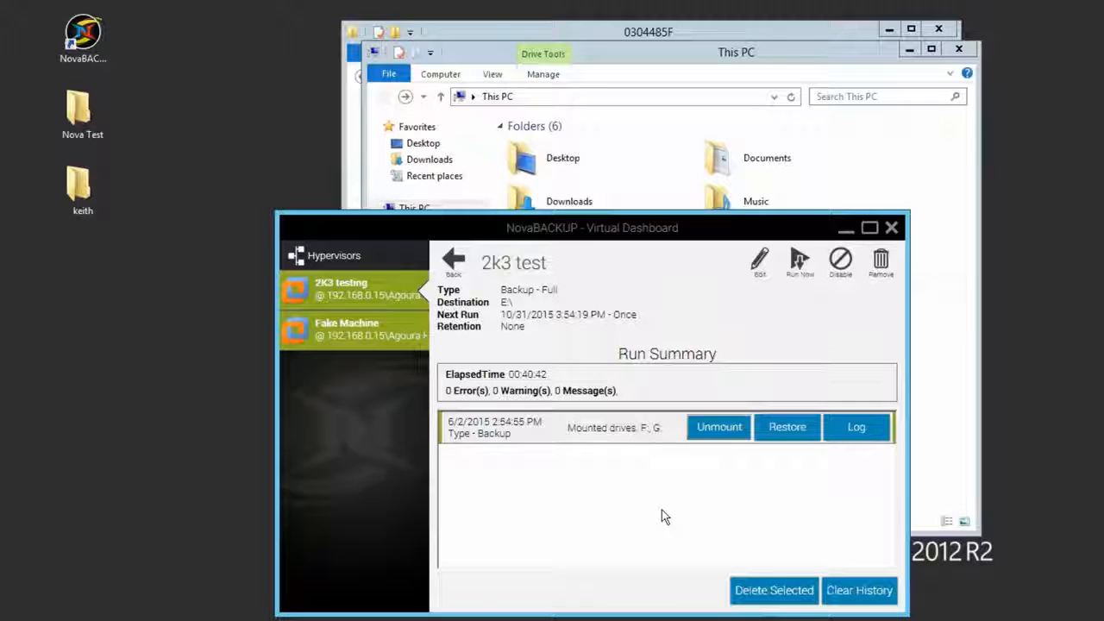
# Start a restore of the 2k3 test backup and examine the destination hypervisor choices and the form for adding a hypervisor
pyautogui.click(791, 427)
pyautogui.click(612, 338)
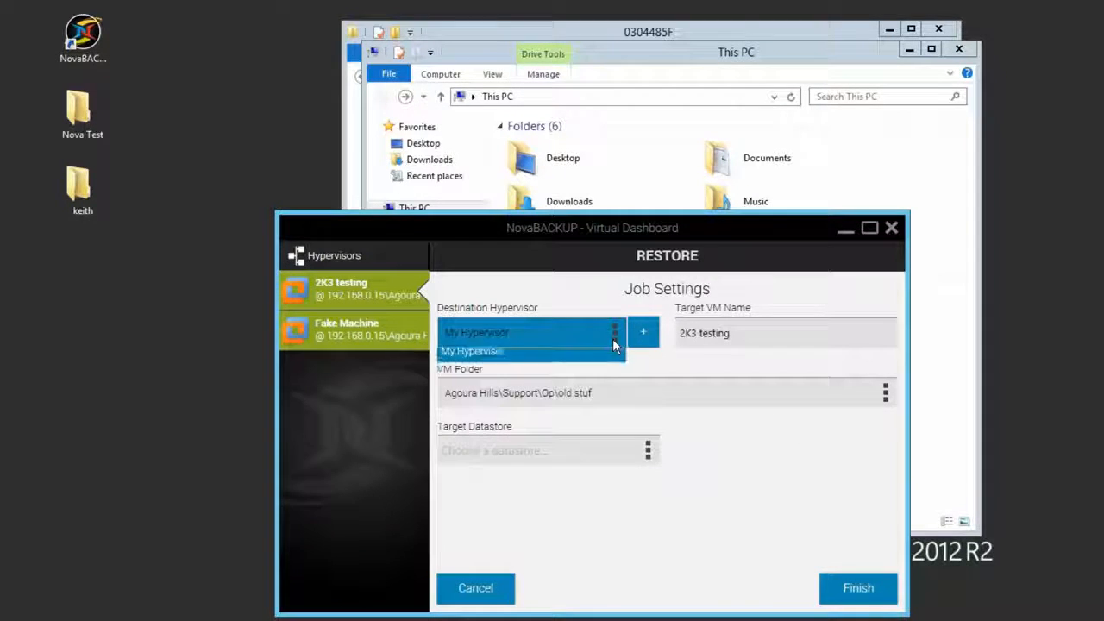
pyautogui.click(644, 334)
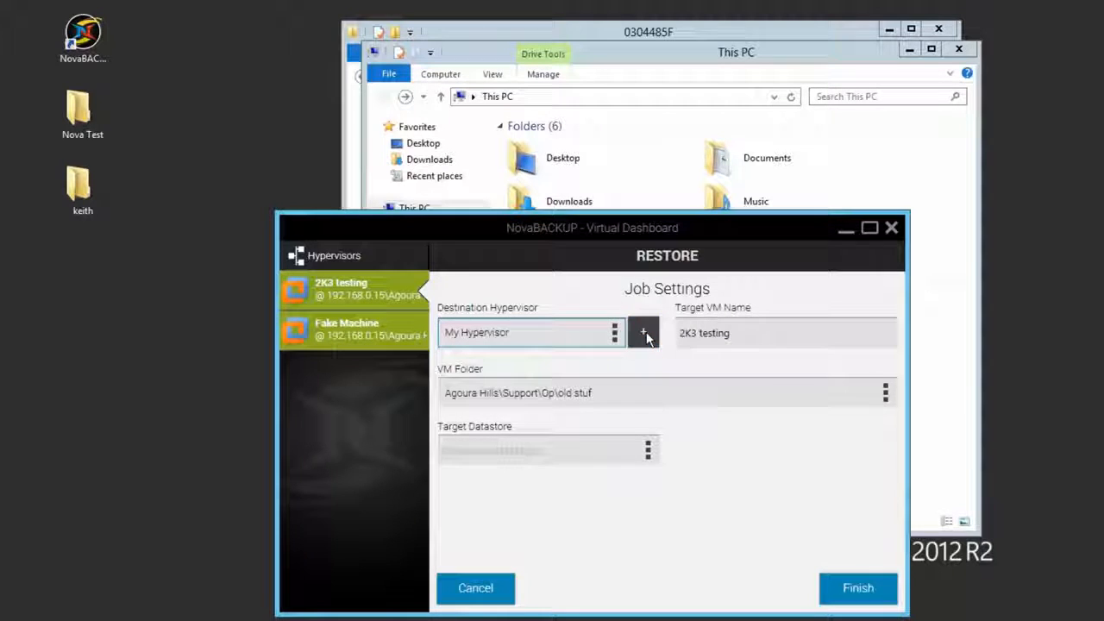
pyautogui.click(644, 333)
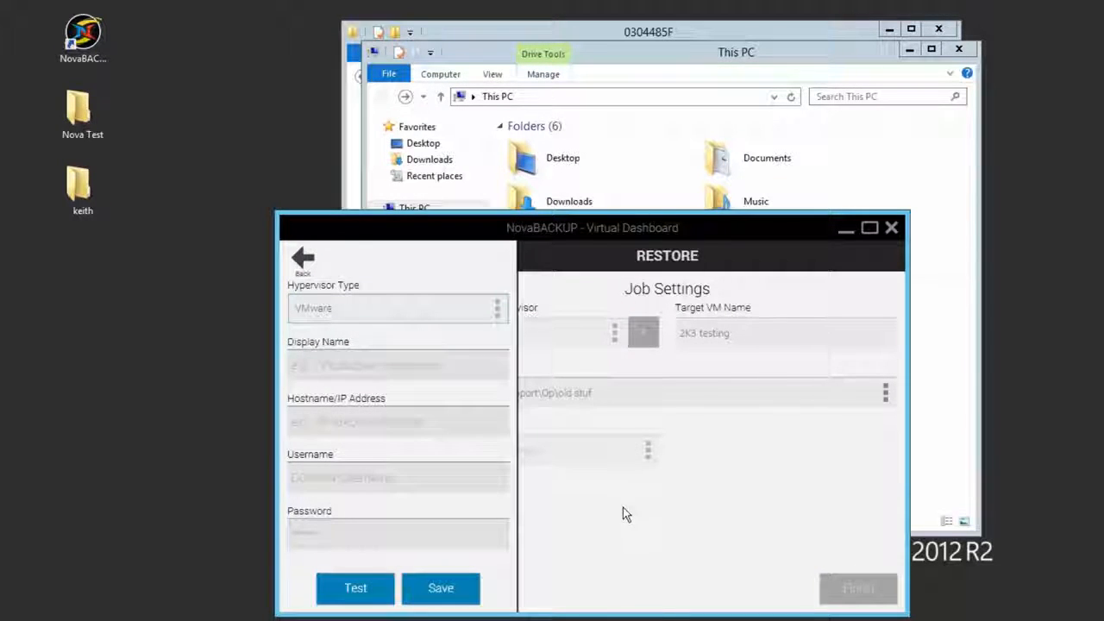
pyautogui.click(302, 257)
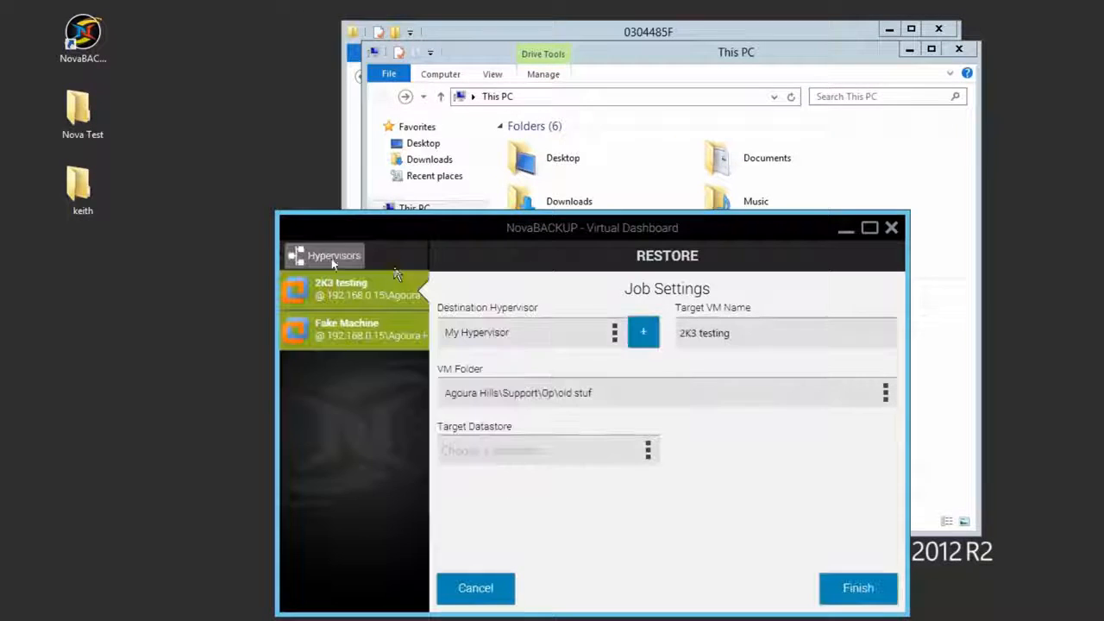
# Examine the restore job's target VM name, VM folder and target datastore settings
pyautogui.click(739, 336)
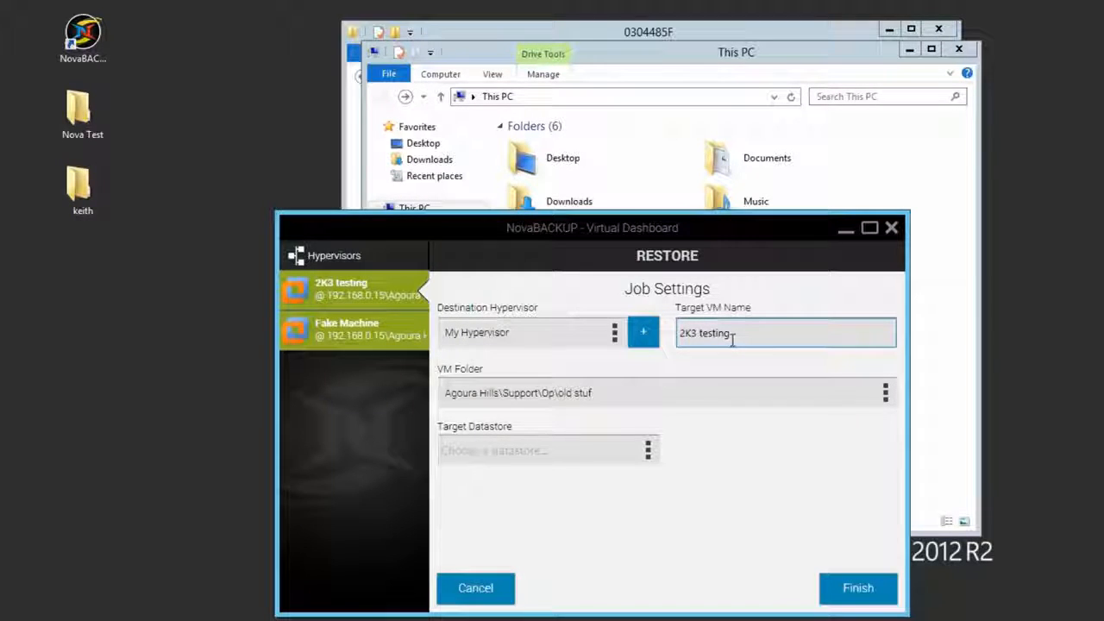
pyautogui.click(736, 392)
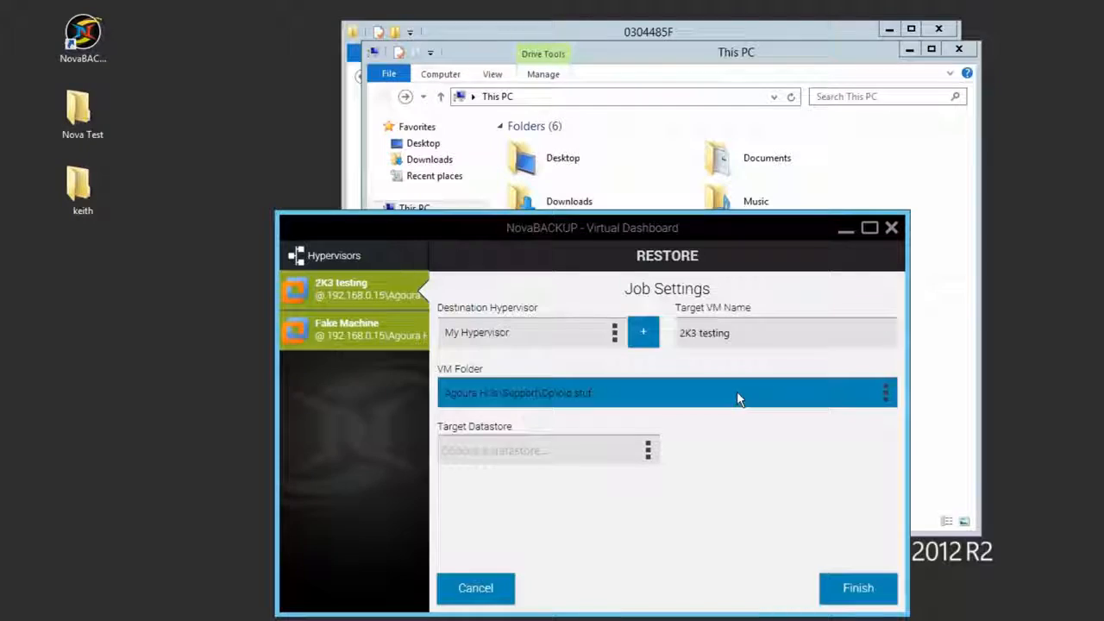
pyautogui.click(657, 458)
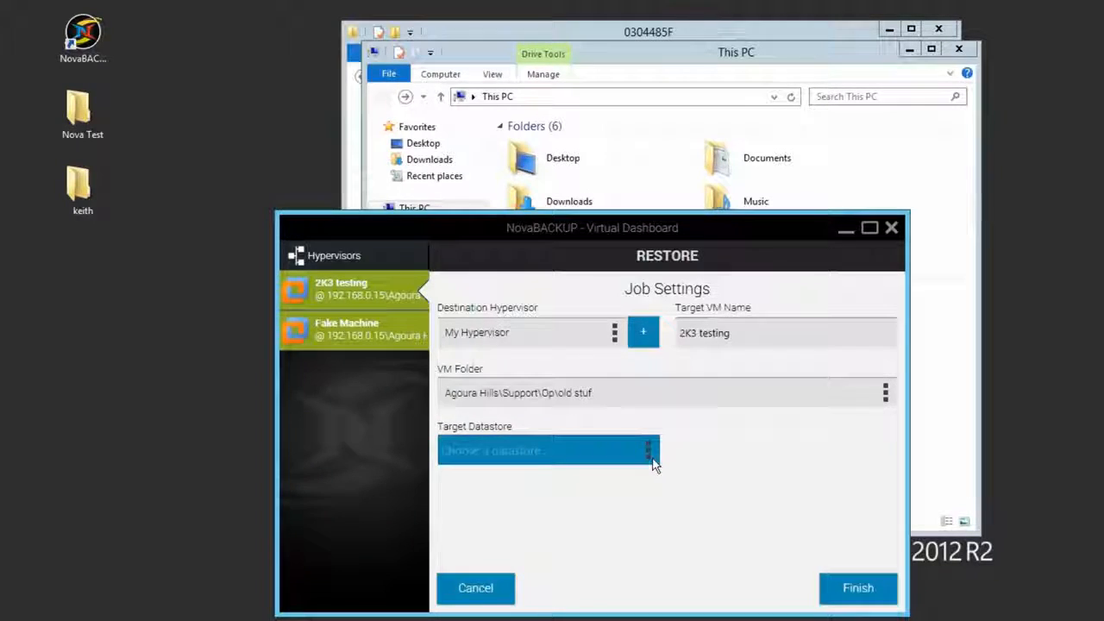